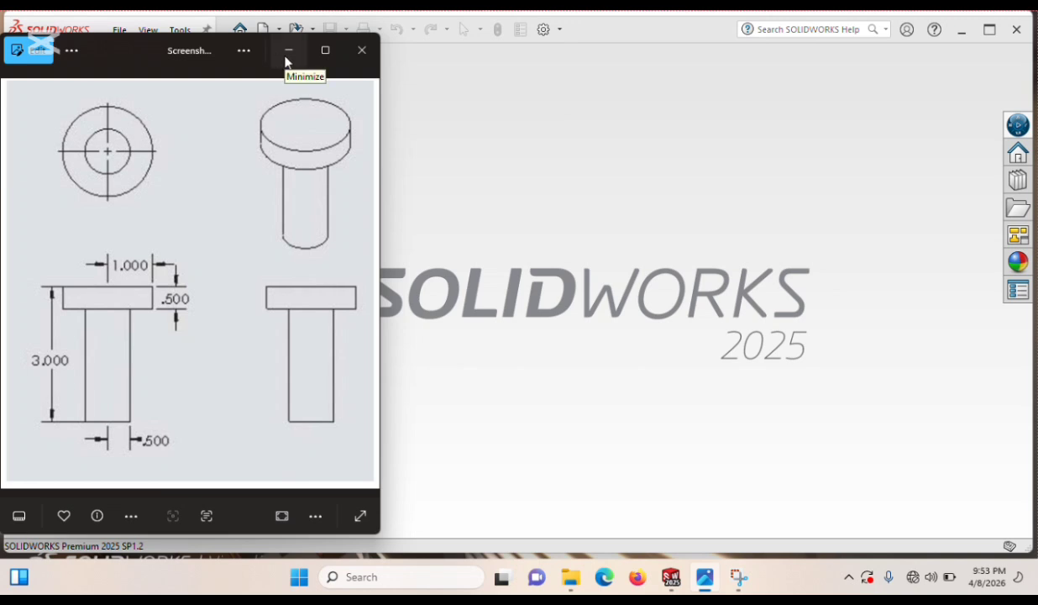
# Put the reference drawing out of view and create a new part document.
pyautogui.click(287, 54)
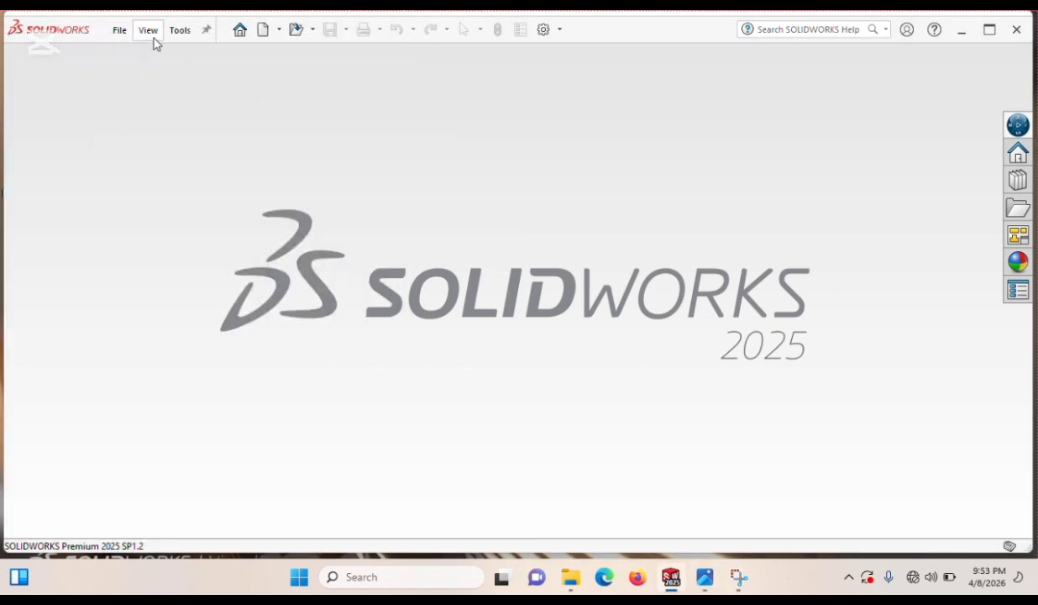
pyautogui.click(267, 31)
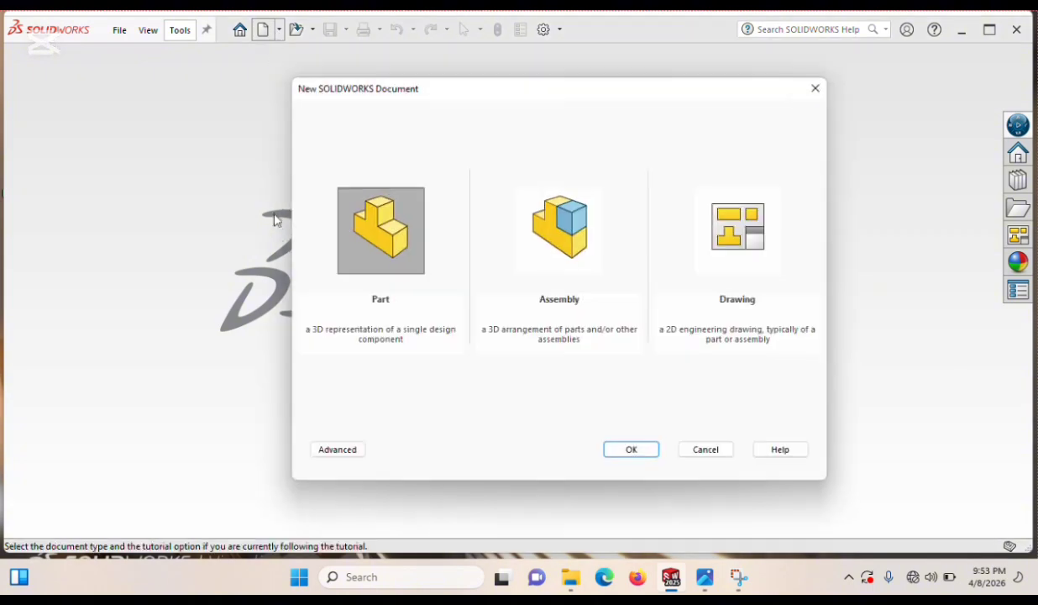
pyautogui.click(632, 450)
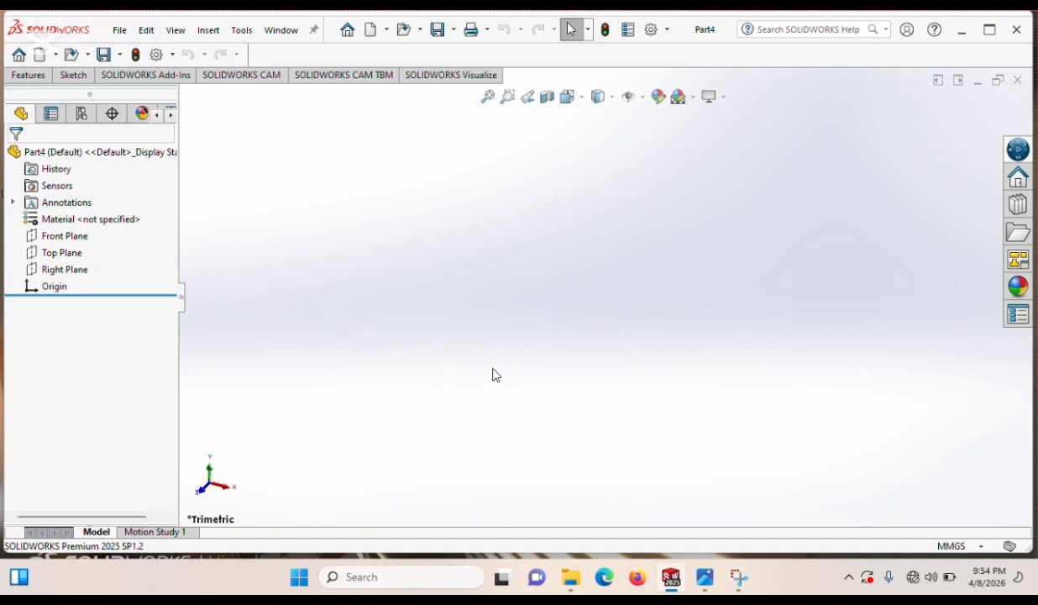
# Consult the reference drawing of the headed pin and start a sketch on the Front Plane.
pyautogui.click(76, 74)
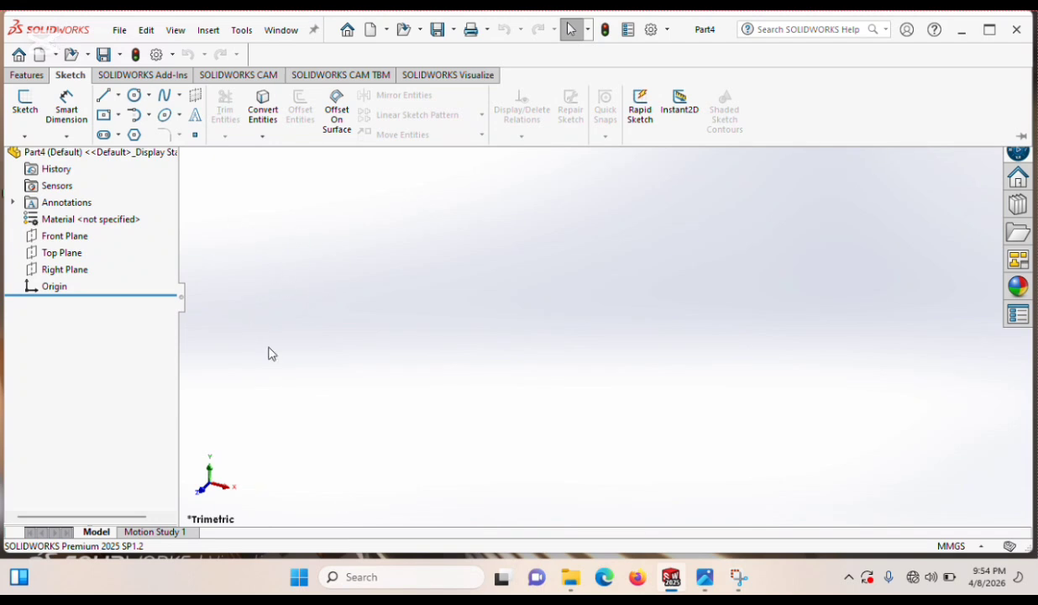
pyautogui.click(704, 578)
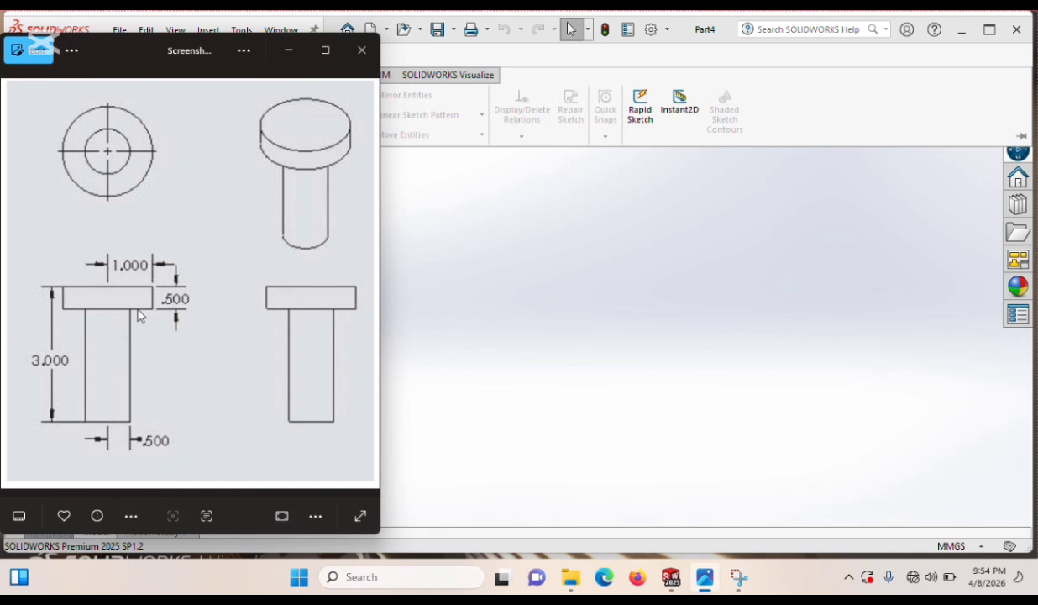
pyautogui.click(291, 51)
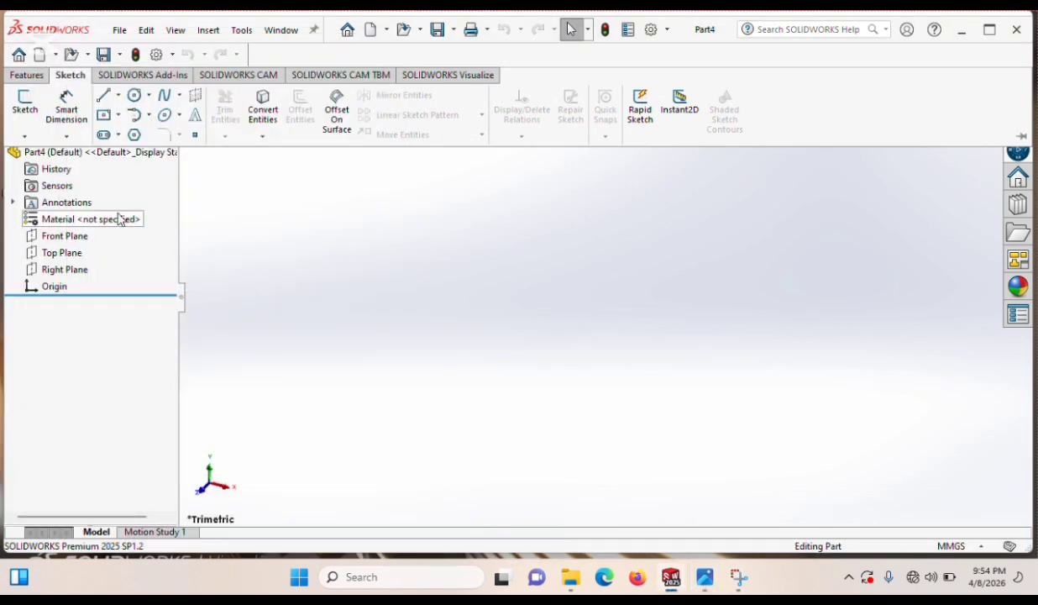
pyautogui.click(119, 96)
pyautogui.click(24, 136)
pyautogui.click(37, 153)
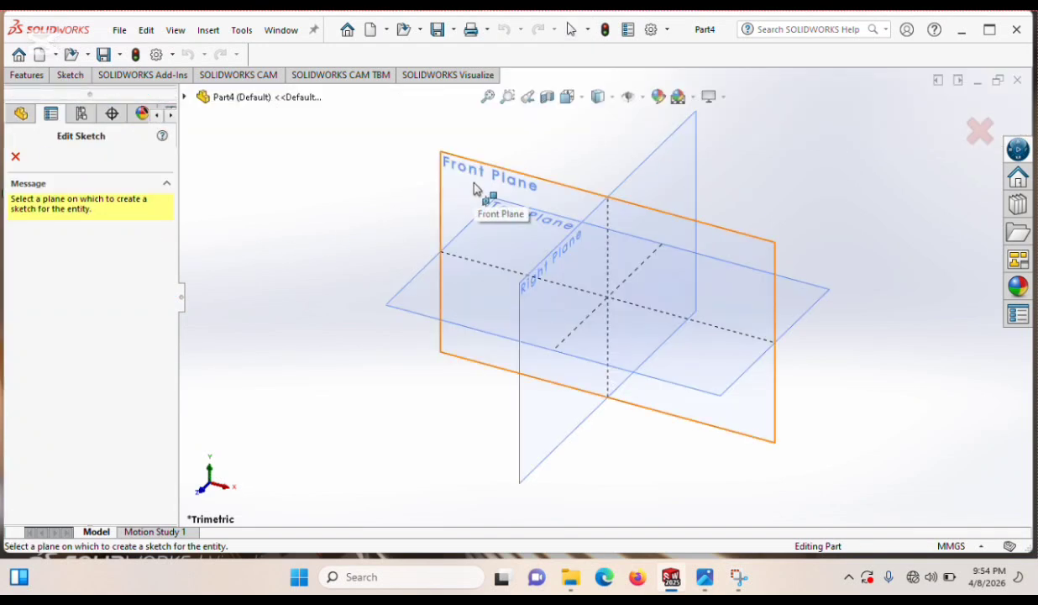
pyautogui.click(475, 189)
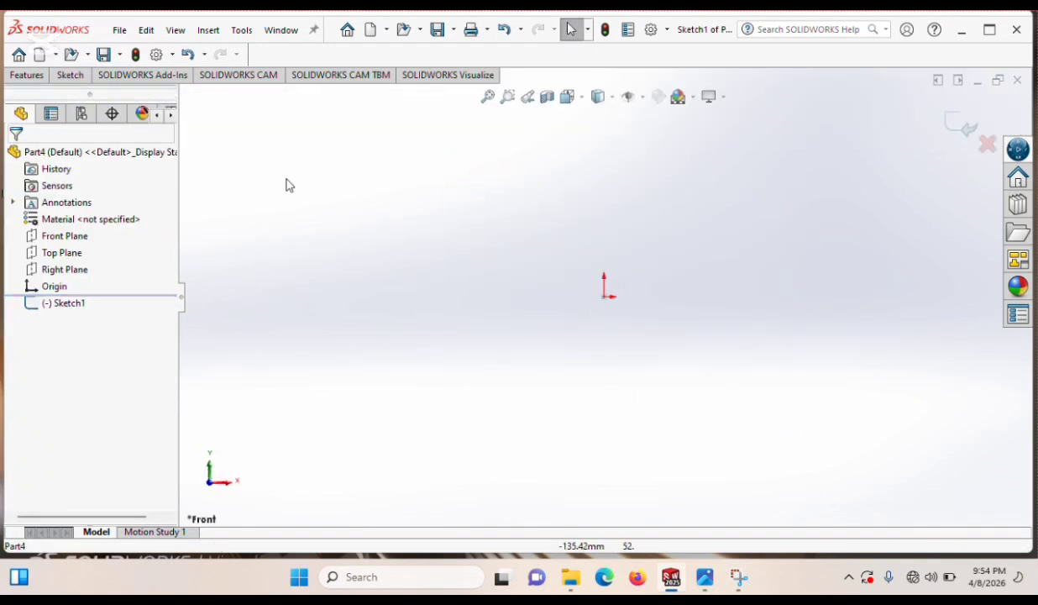
# Draw a vertical centerline about 141 mm long through the origin, extending above and below it.
pyautogui.click(71, 76)
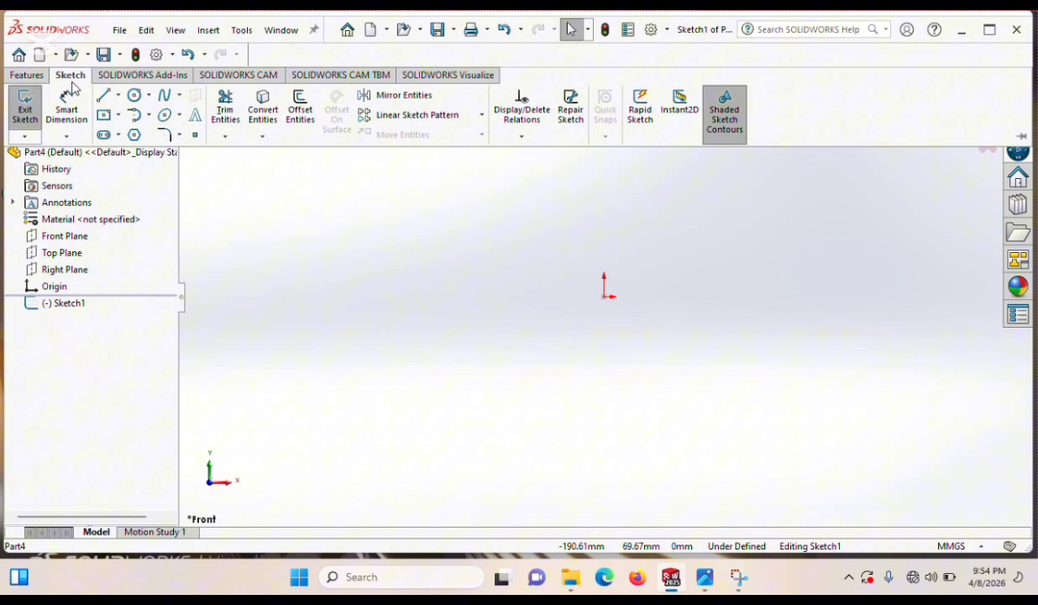
pyautogui.click(119, 96)
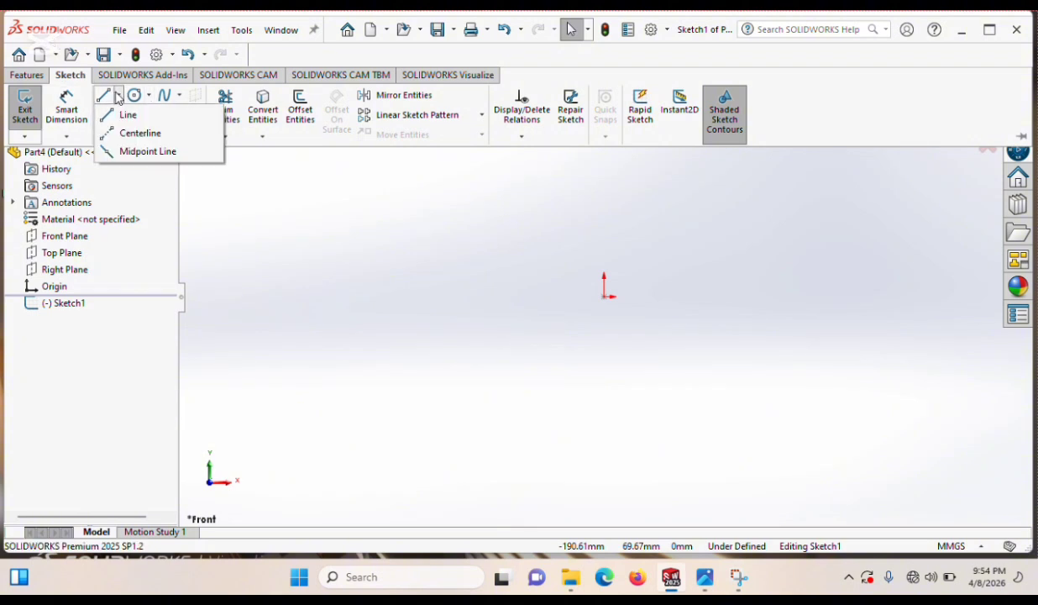
pyautogui.click(117, 132)
pyautogui.click(604, 295)
pyautogui.click(603, 159)
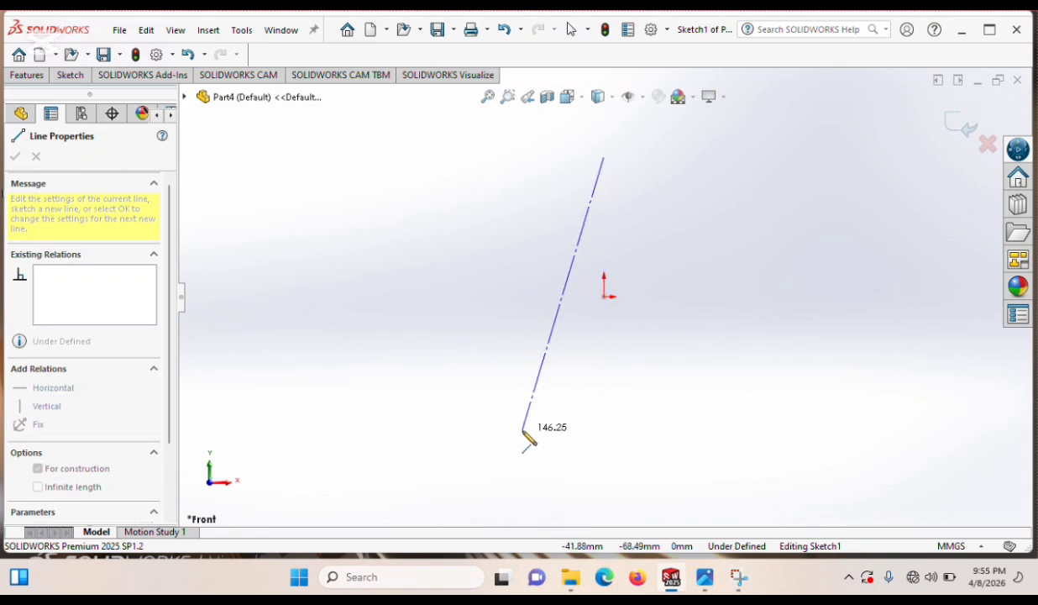
pyautogui.click(604, 431)
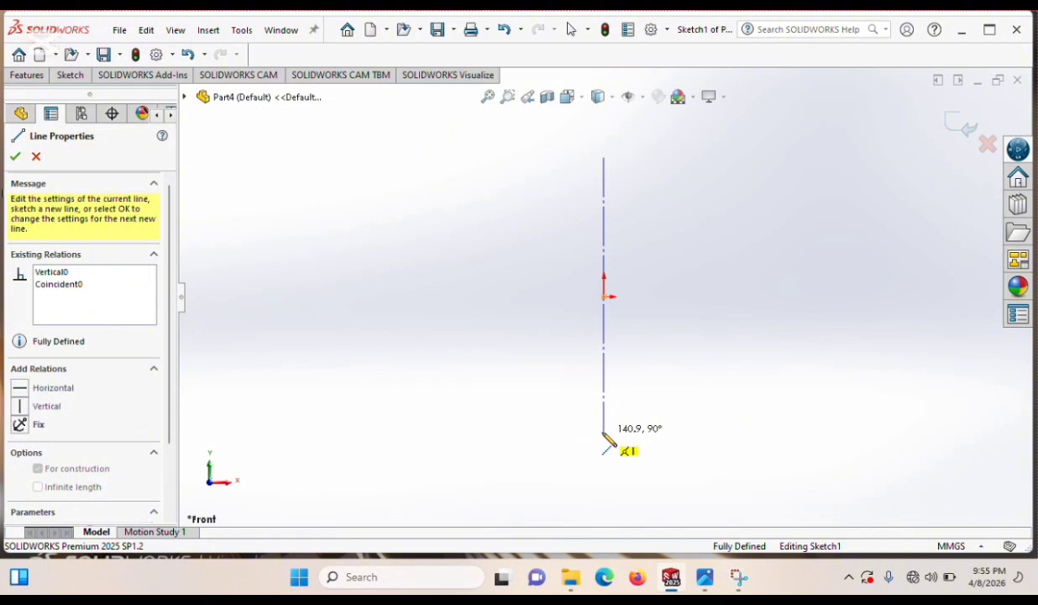
pyautogui.rightClick(422, 297)
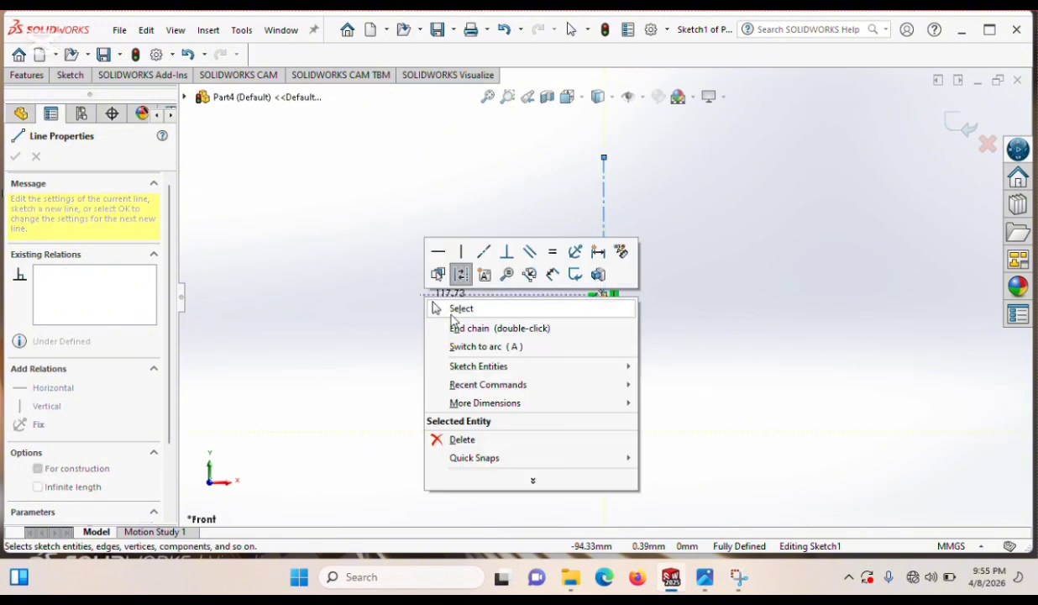
pyautogui.click(451, 316)
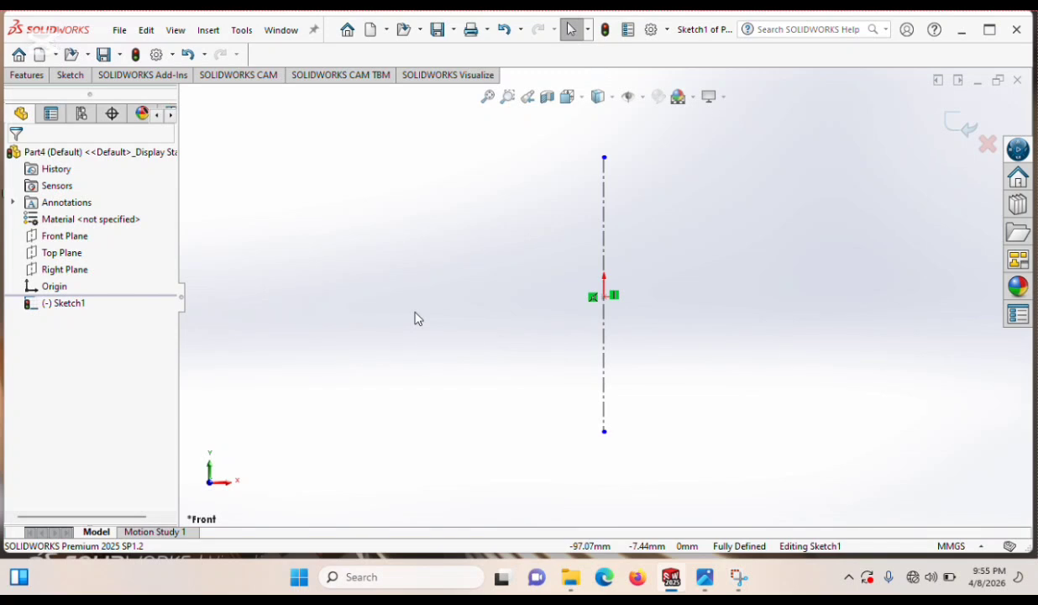
# Sketch a closed stepped half-profile against the centerline with a head about 38 mm wide and 16 mm high, about 70 mm tall overall.
pyautogui.click(72, 78)
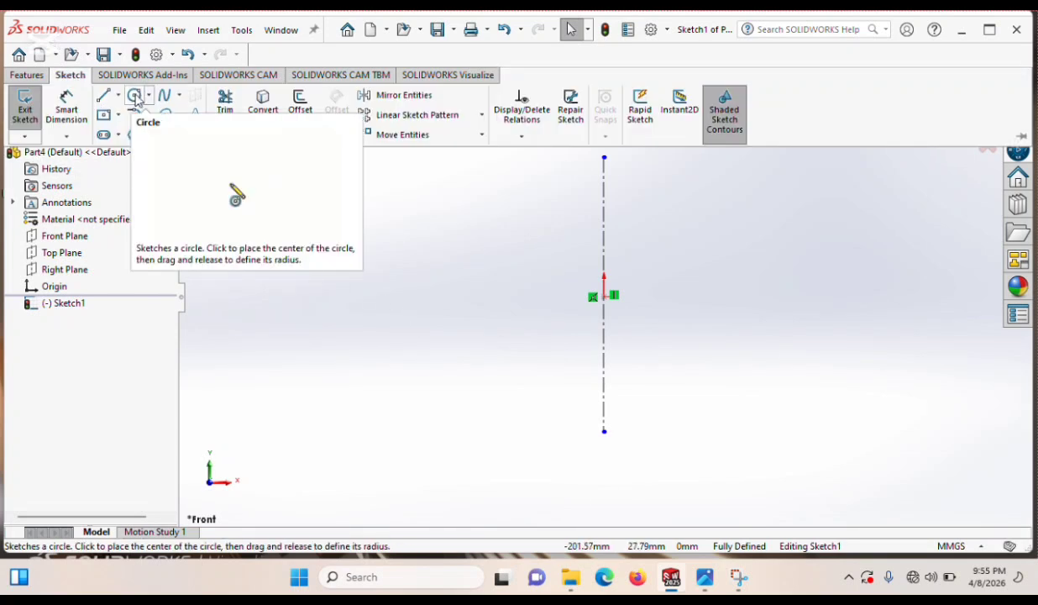
pyautogui.click(103, 95)
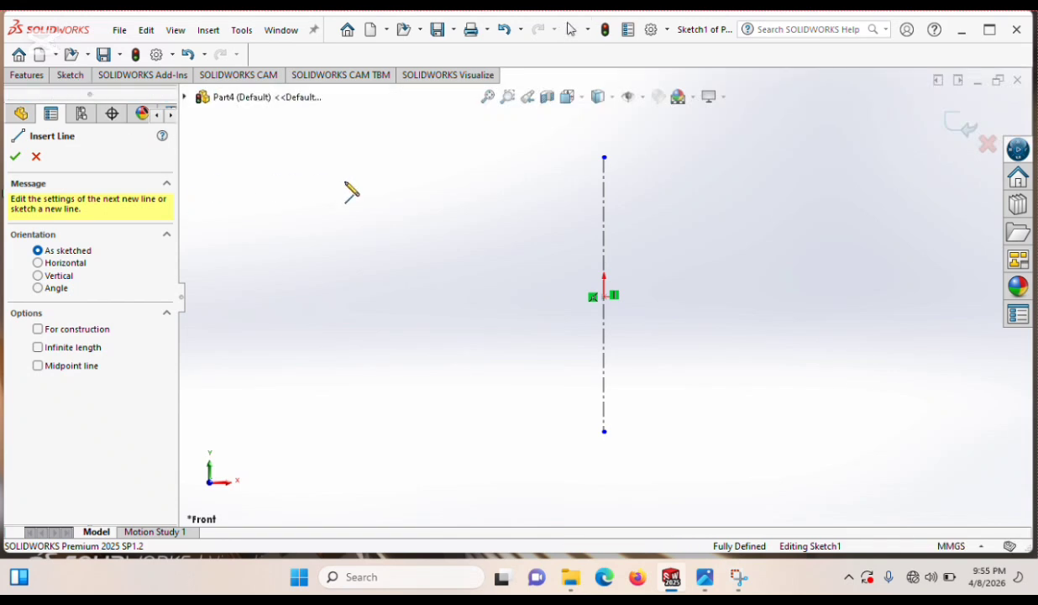
pyautogui.click(605, 190)
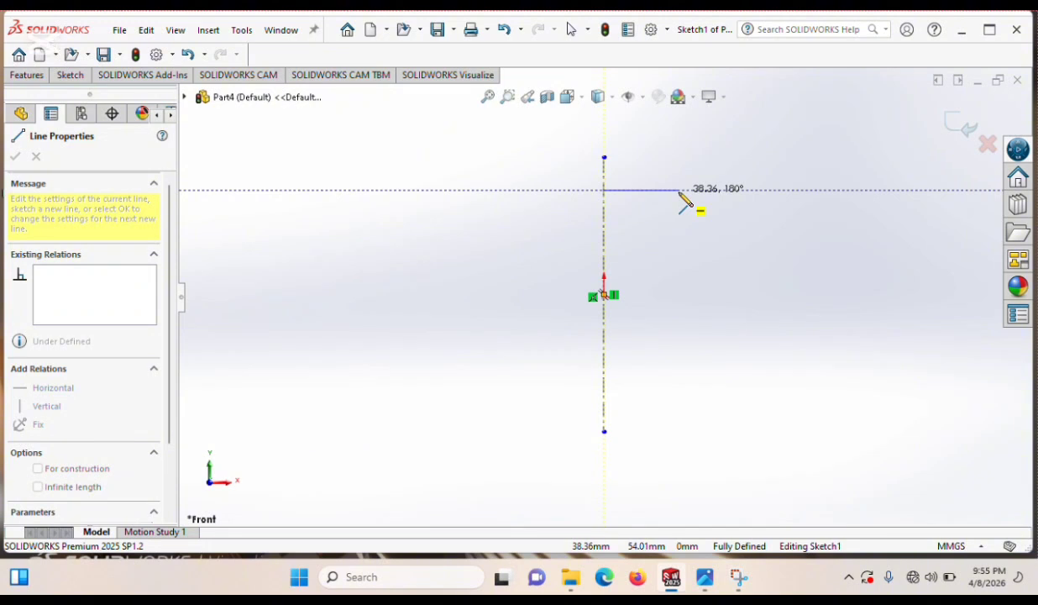
pyautogui.click(680, 191)
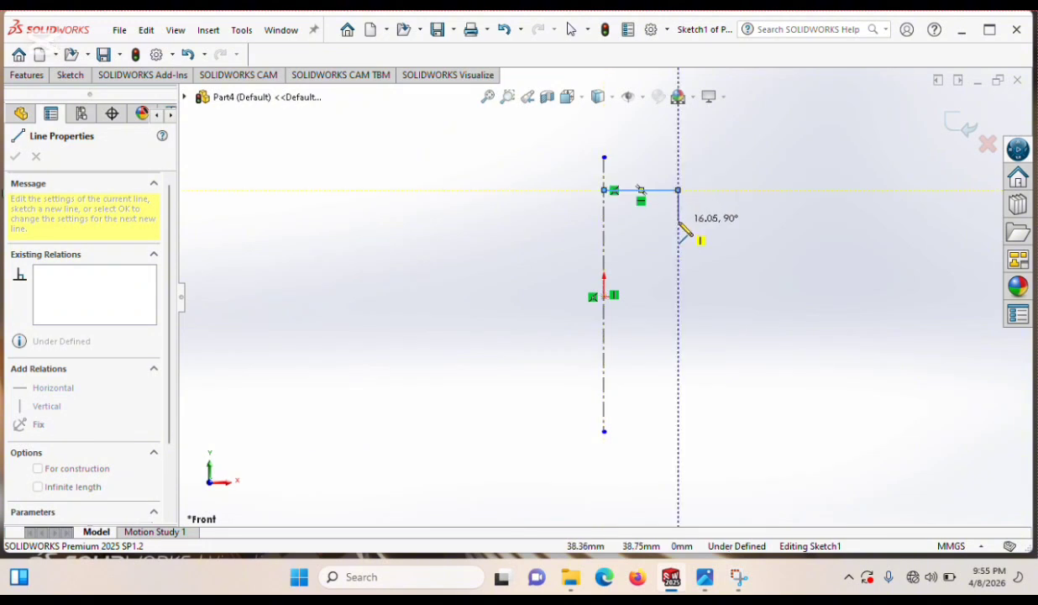
pyautogui.click(679, 221)
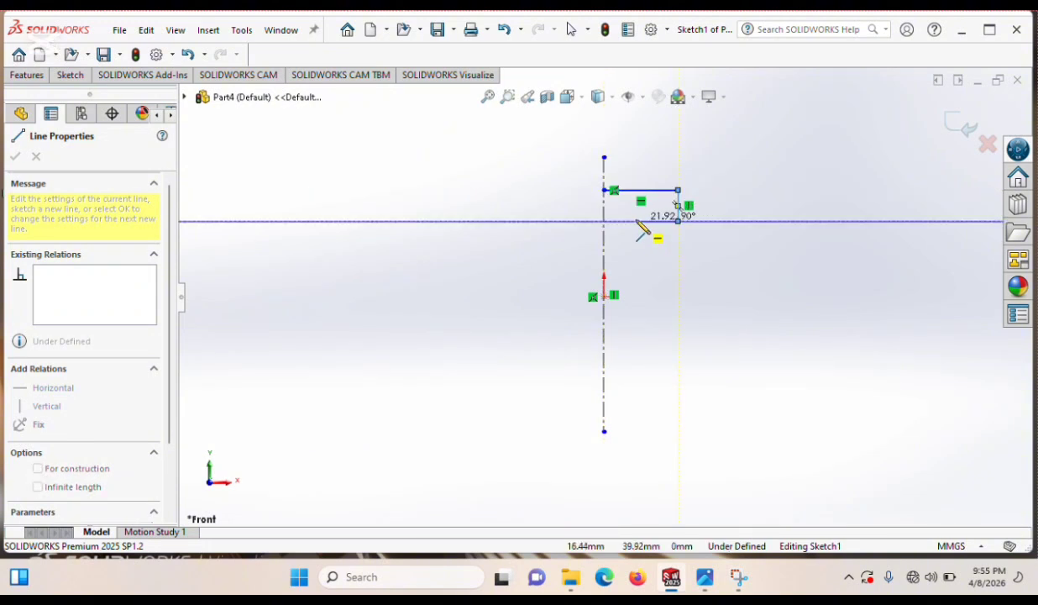
pyautogui.click(635, 221)
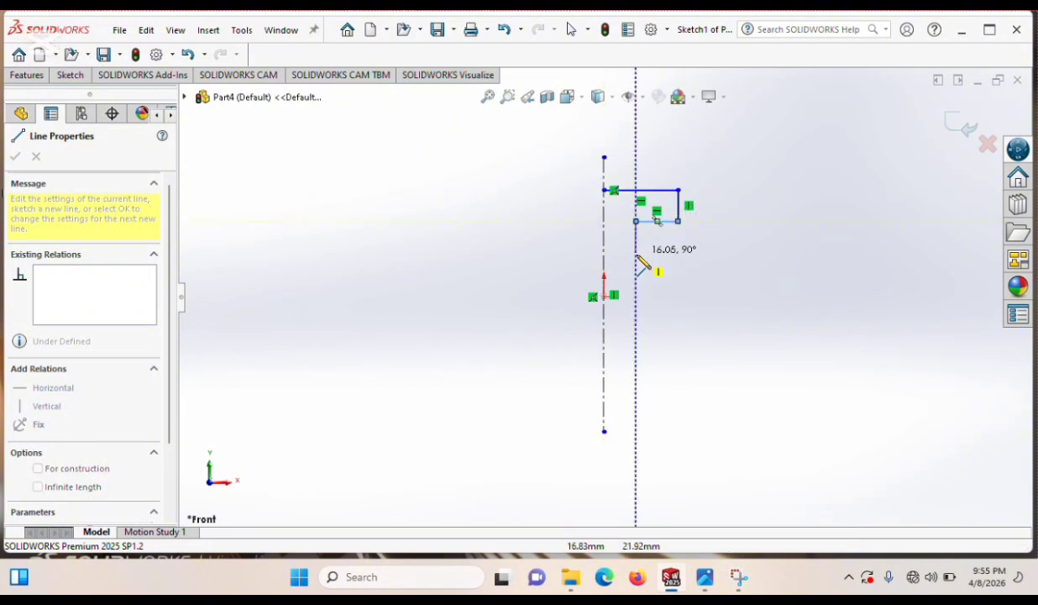
pyautogui.click(636, 325)
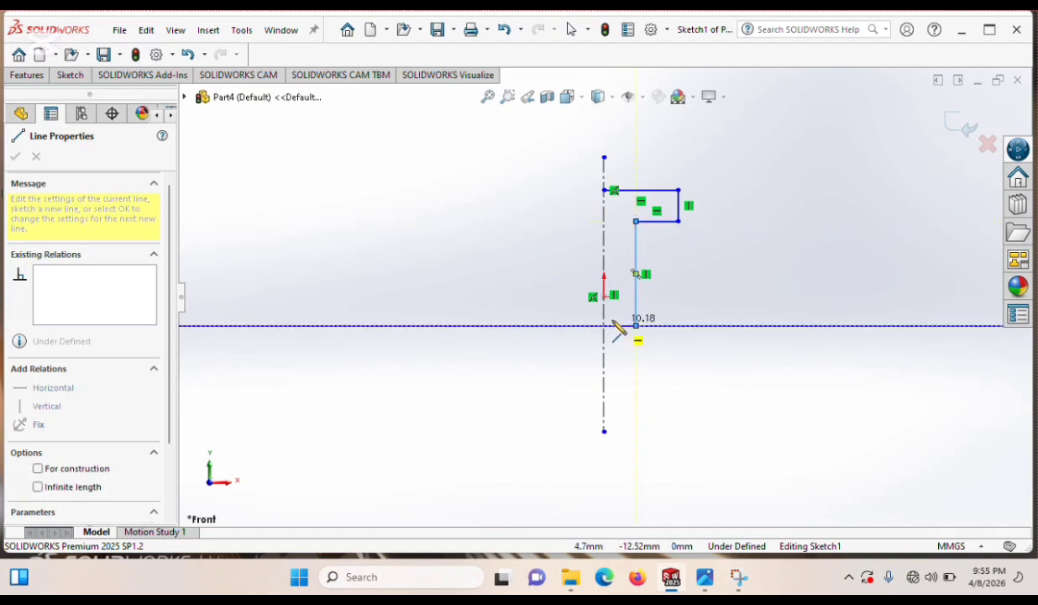
pyautogui.click(604, 325)
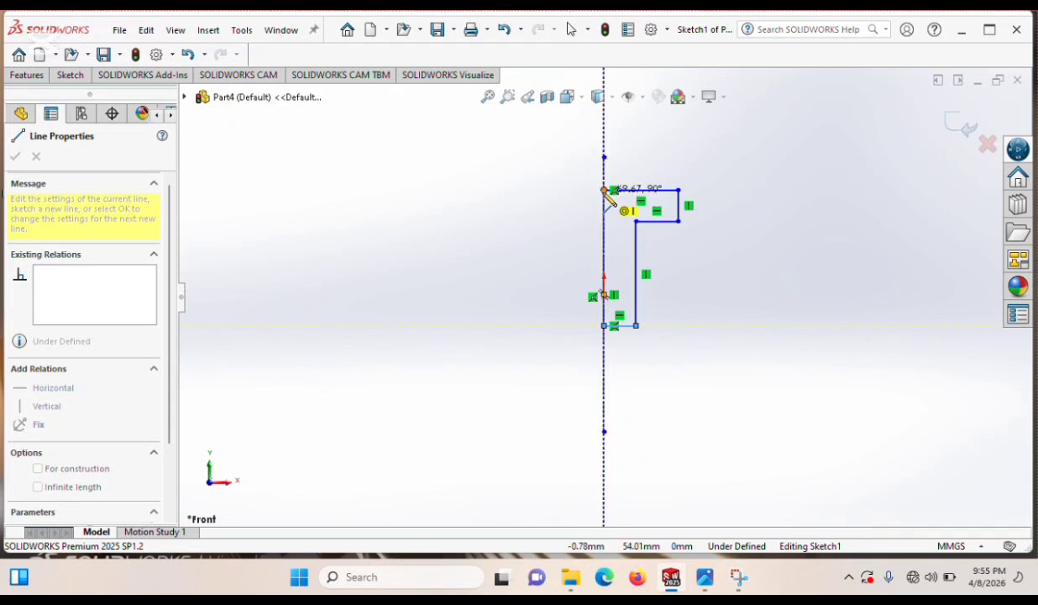
pyautogui.click(604, 191)
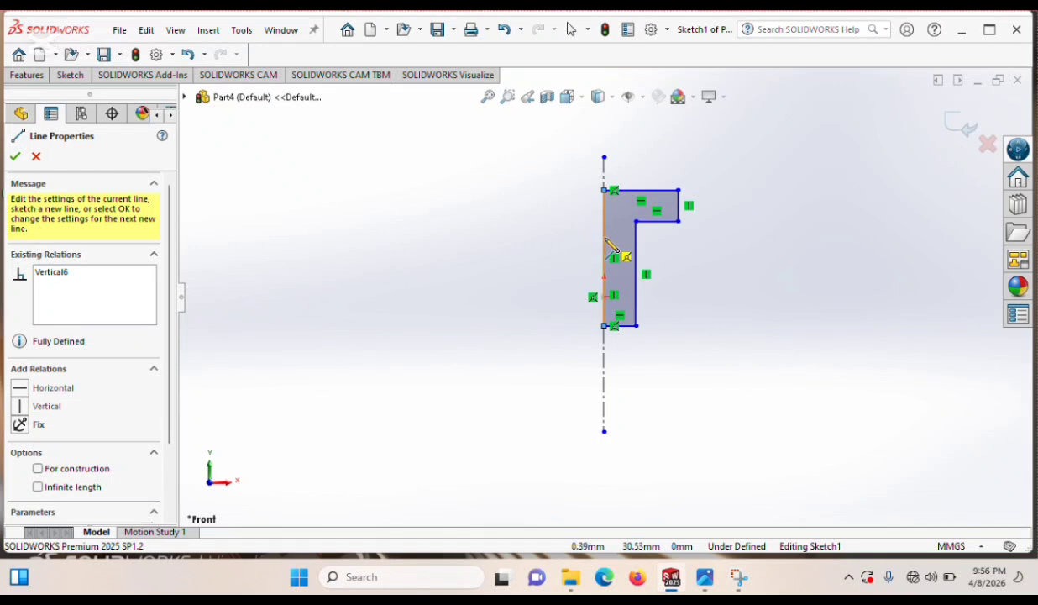
# Delete the profile's closing line along the centerline and redraw it between the open ends of the top and bottom edges.
pyautogui.rightClick(605, 250)
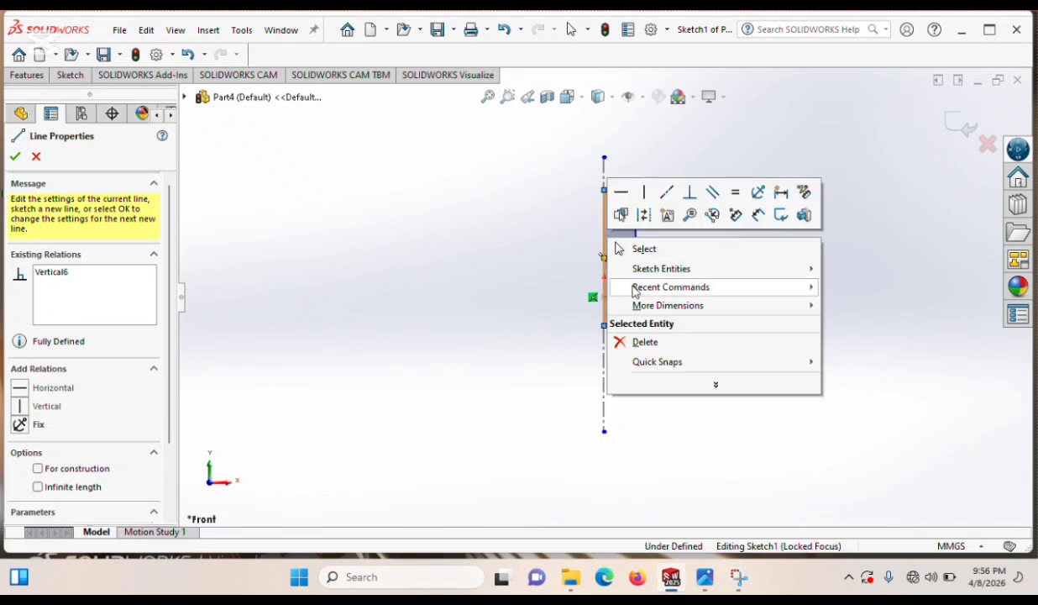
pyautogui.click(647, 341)
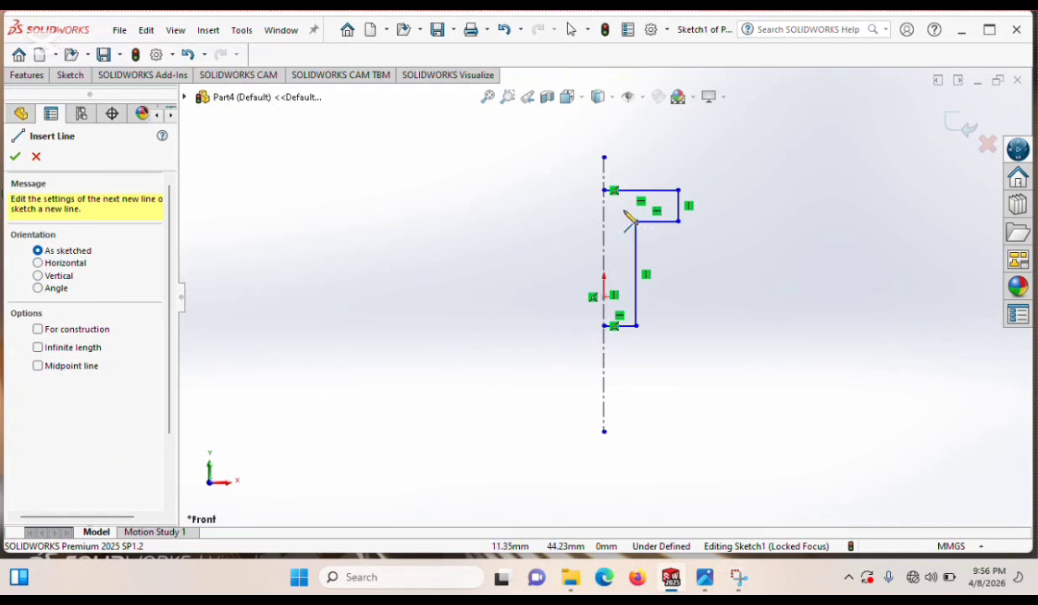
pyautogui.click(16, 156)
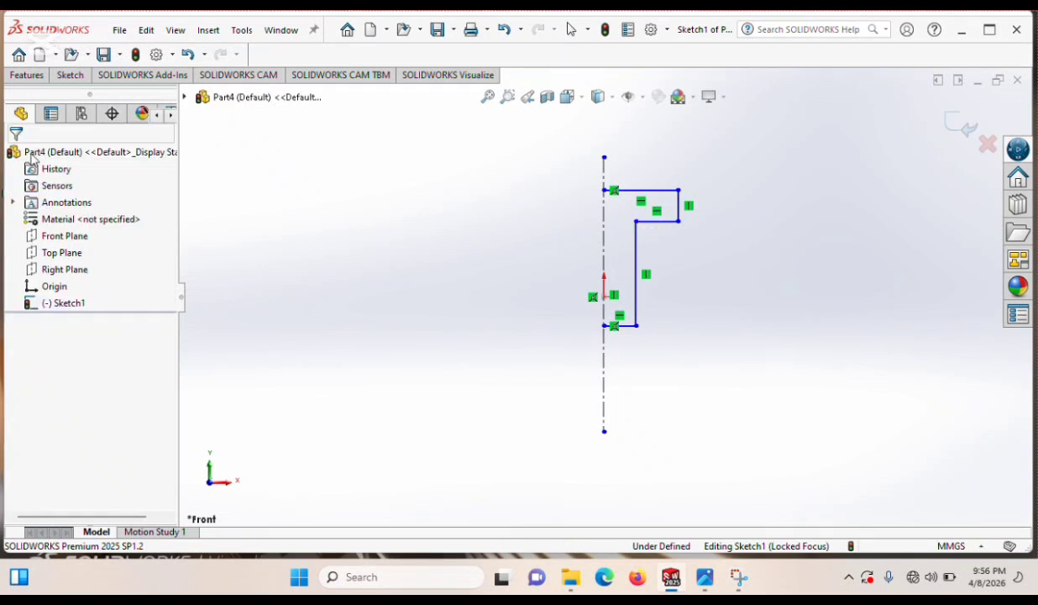
pyautogui.click(77, 78)
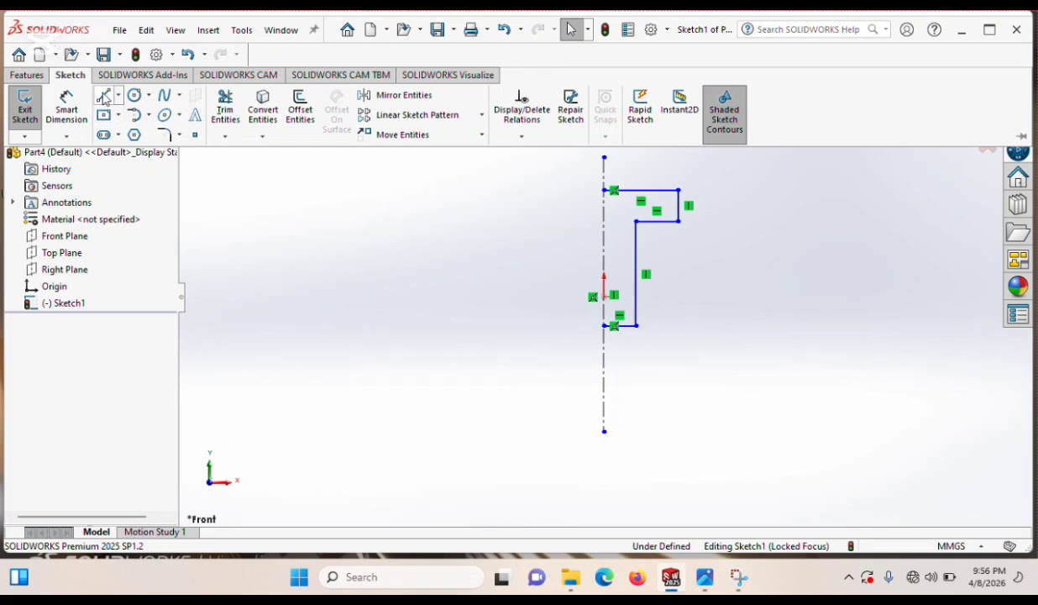
pyautogui.click(100, 94)
pyautogui.click(606, 190)
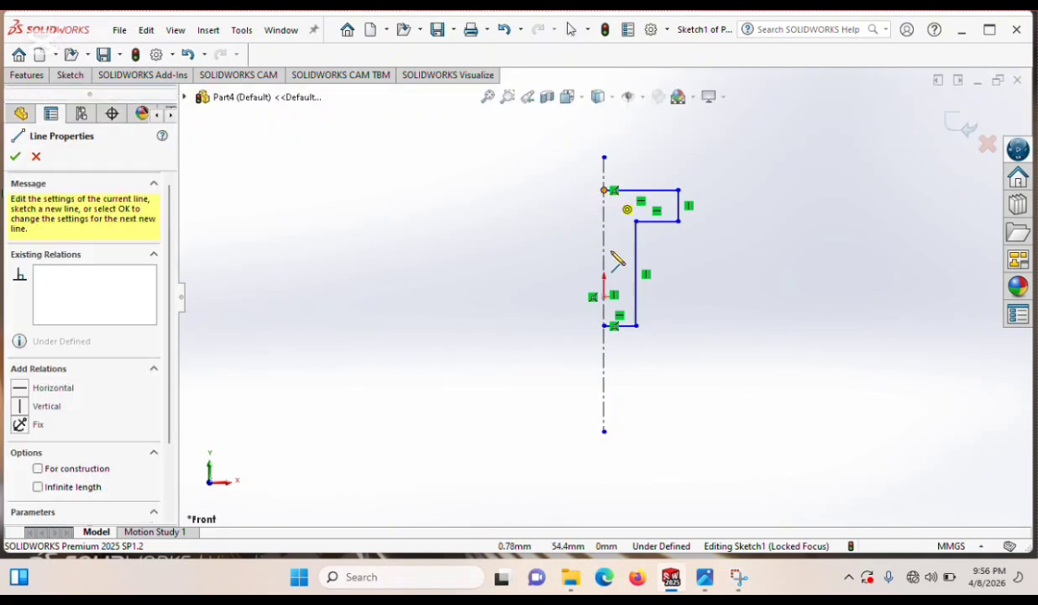
pyautogui.click(604, 325)
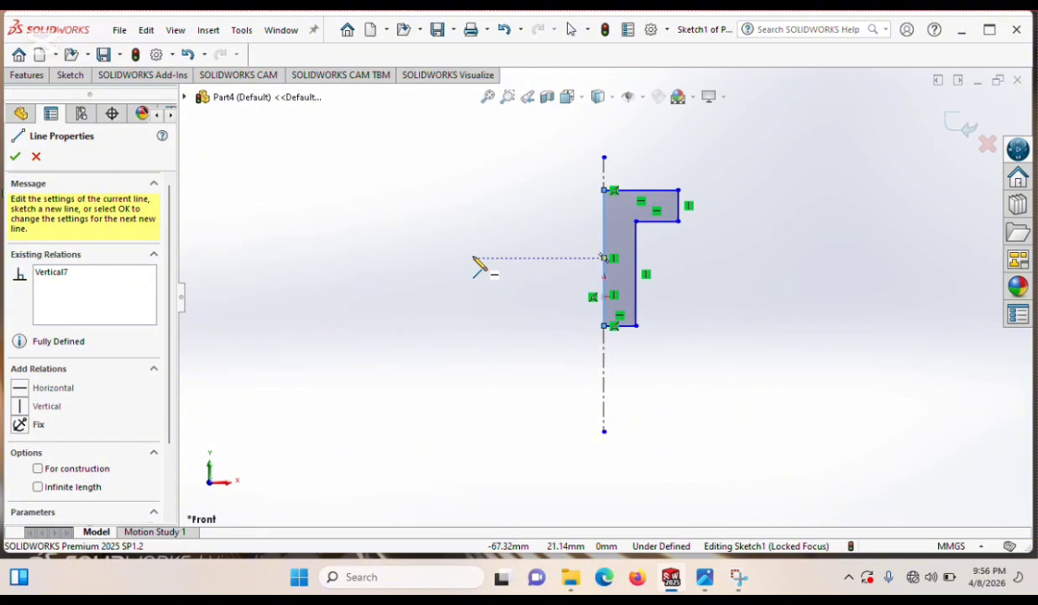
pyautogui.click(18, 157)
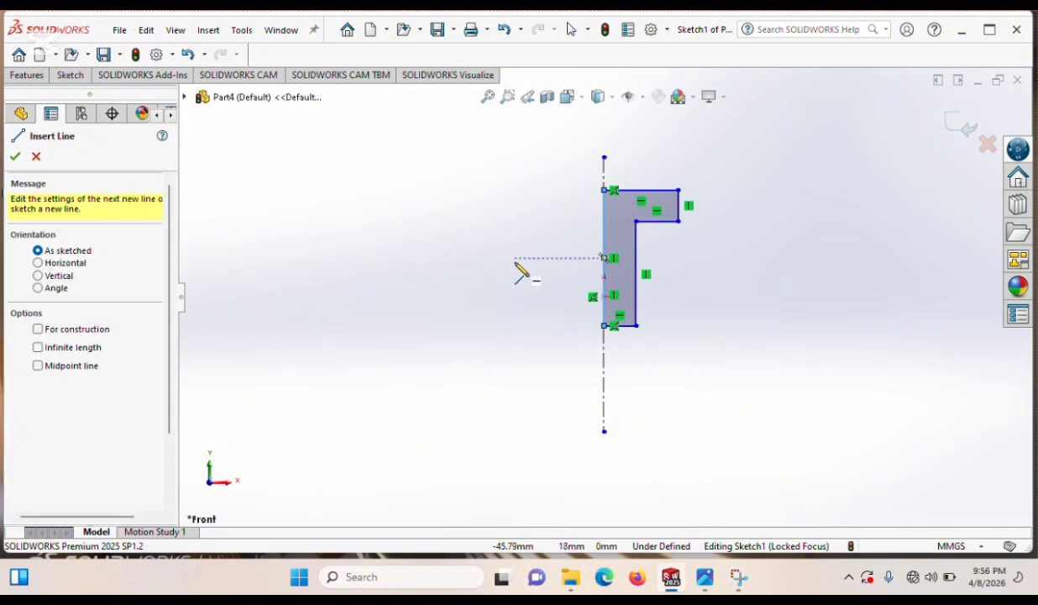
pyautogui.click(16, 157)
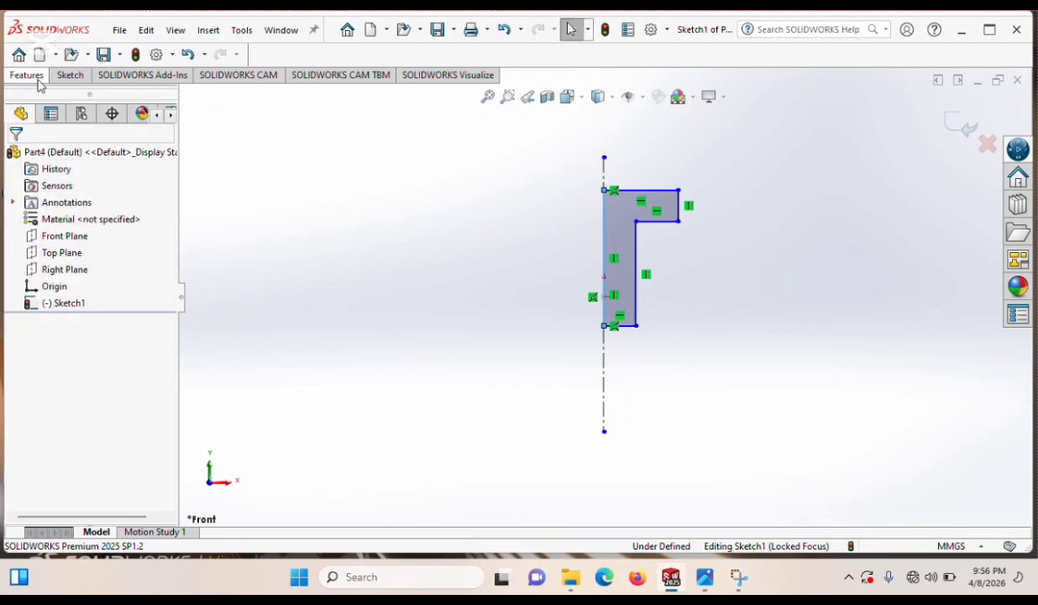
# Consult the reference drawing and dimension the top edge of the profile's head as 1 mm.
pyautogui.click(71, 76)
pyautogui.click(67, 128)
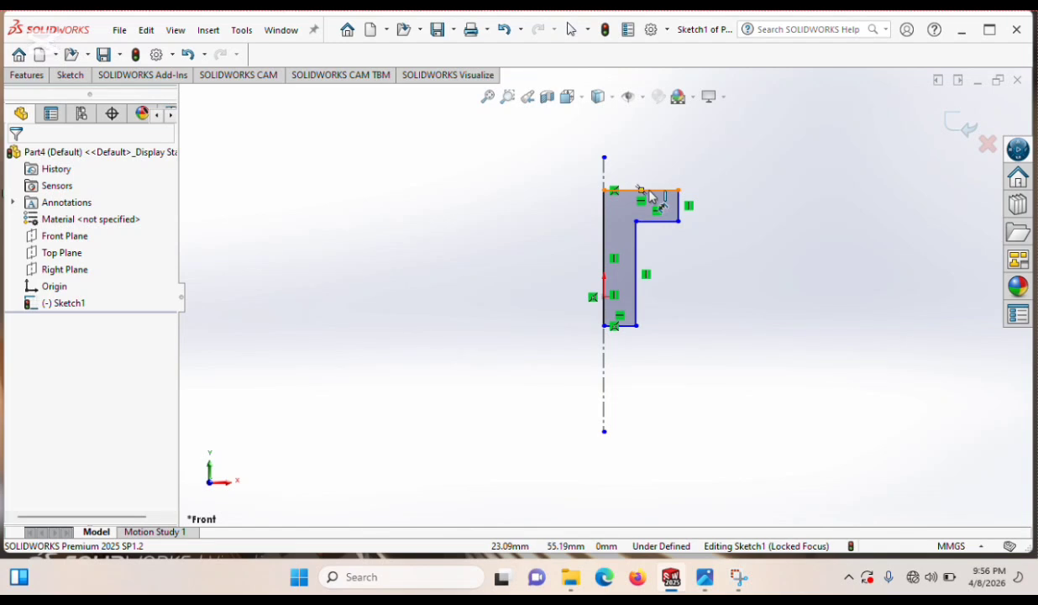
pyautogui.click(703, 577)
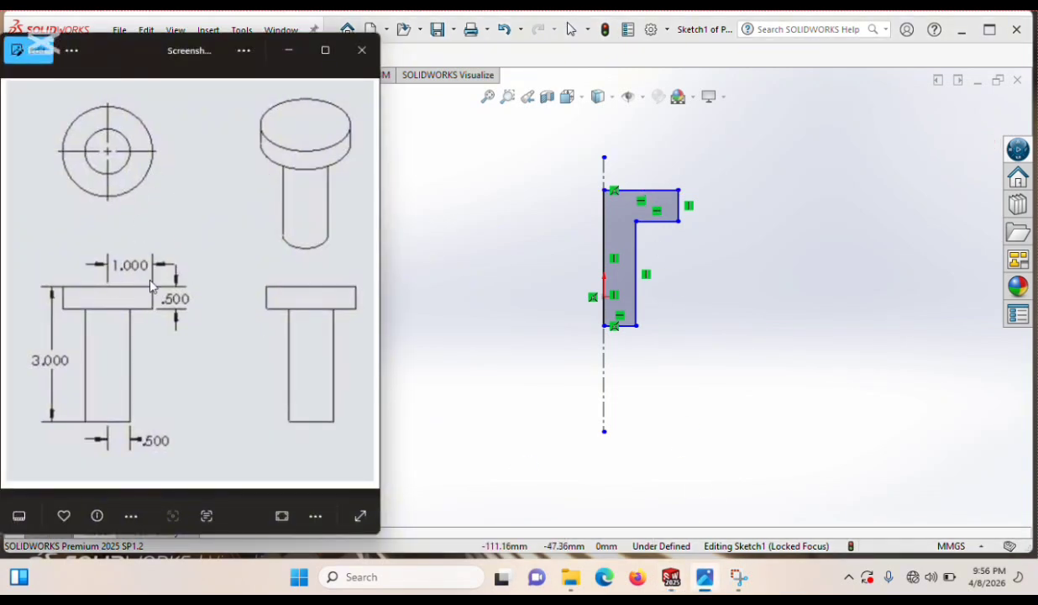
pyautogui.click(288, 50)
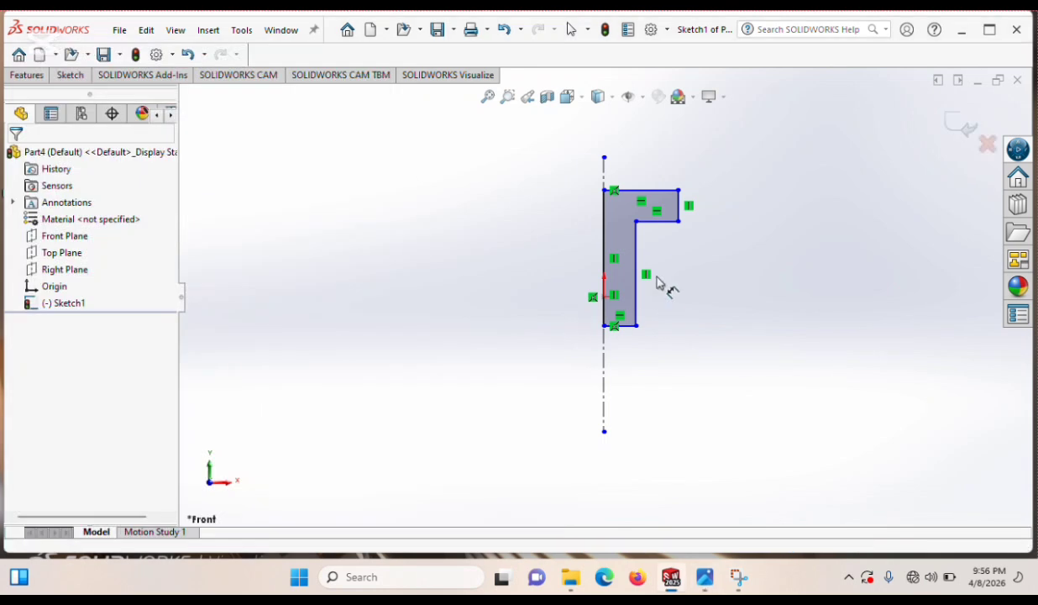
pyautogui.click(655, 195)
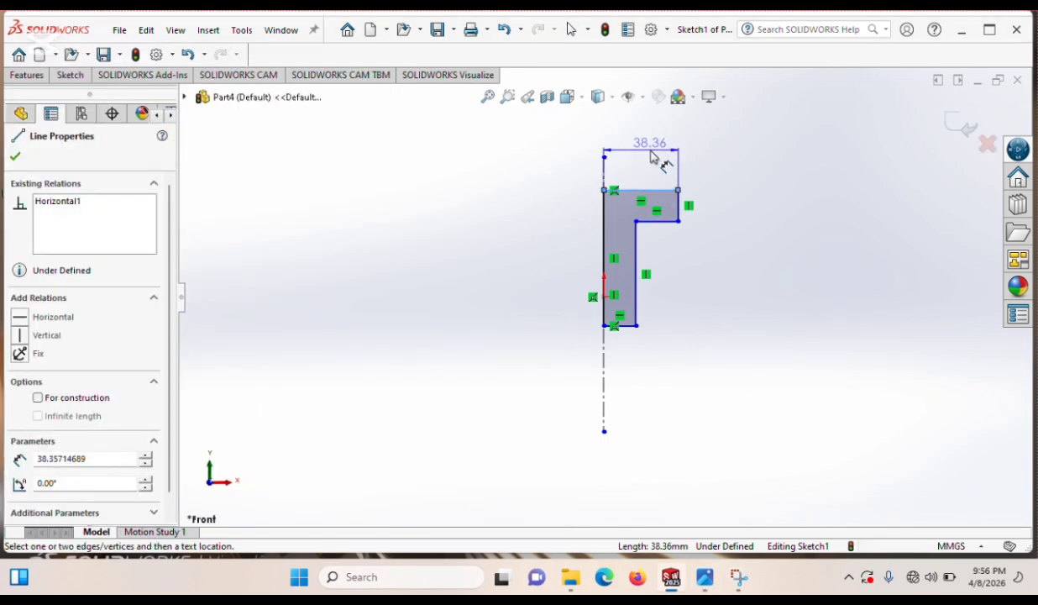
pyautogui.click(656, 160)
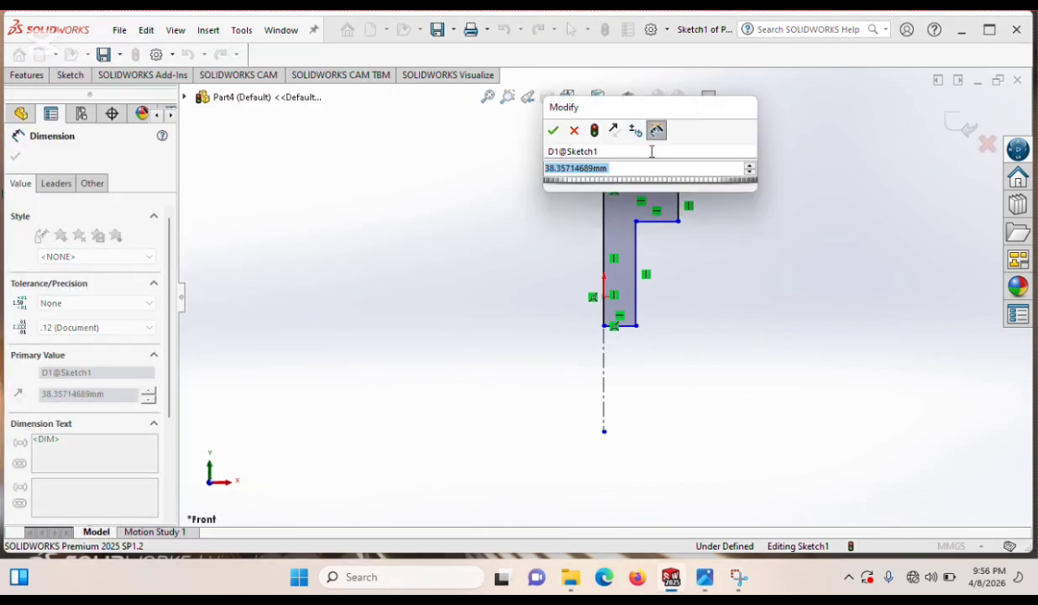
pyautogui.write('1')
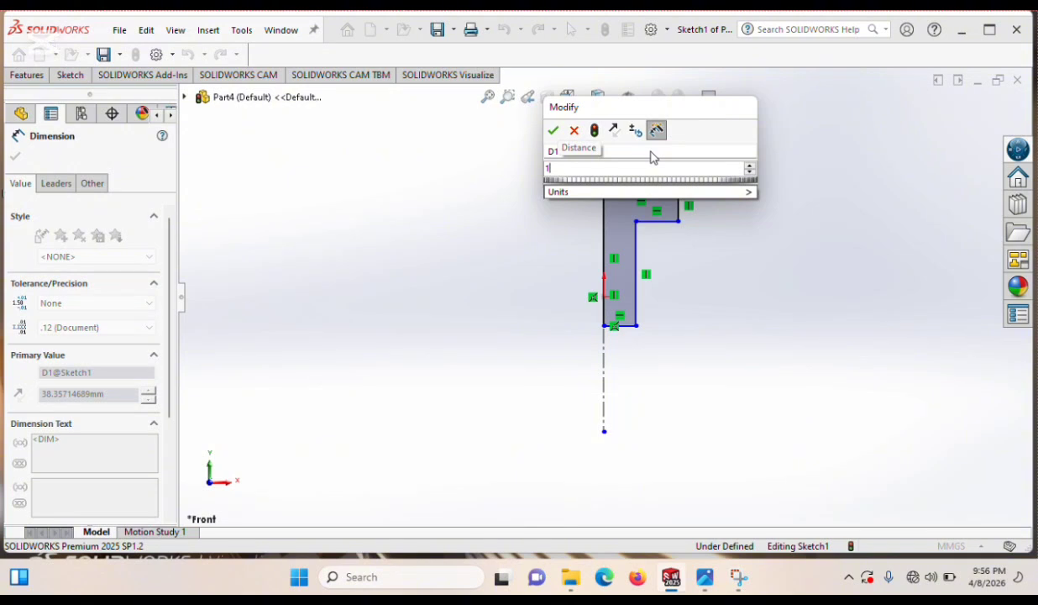
pyautogui.press('Return')
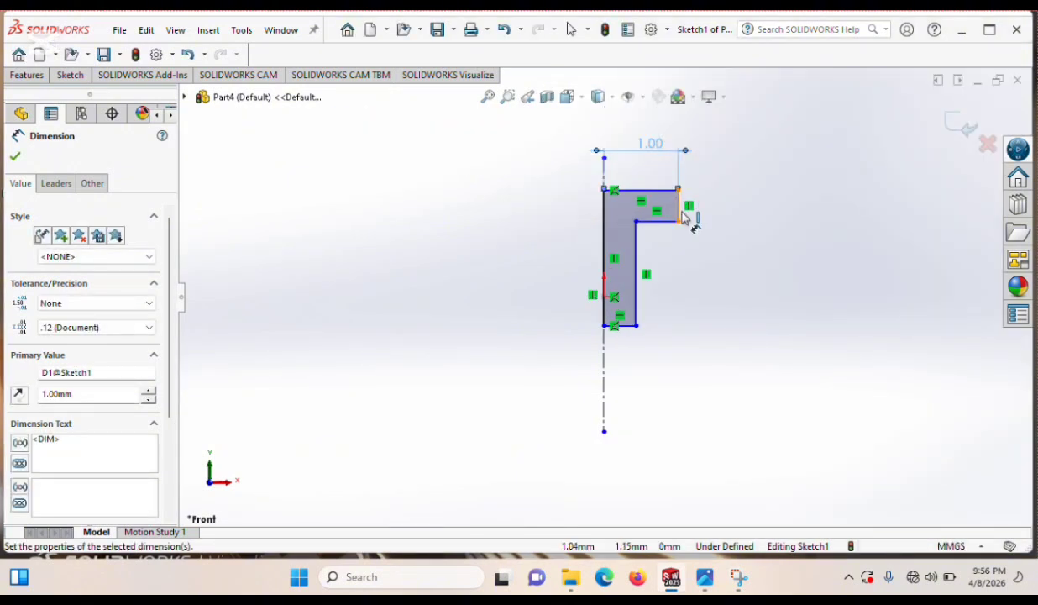
pyautogui.click(680, 208)
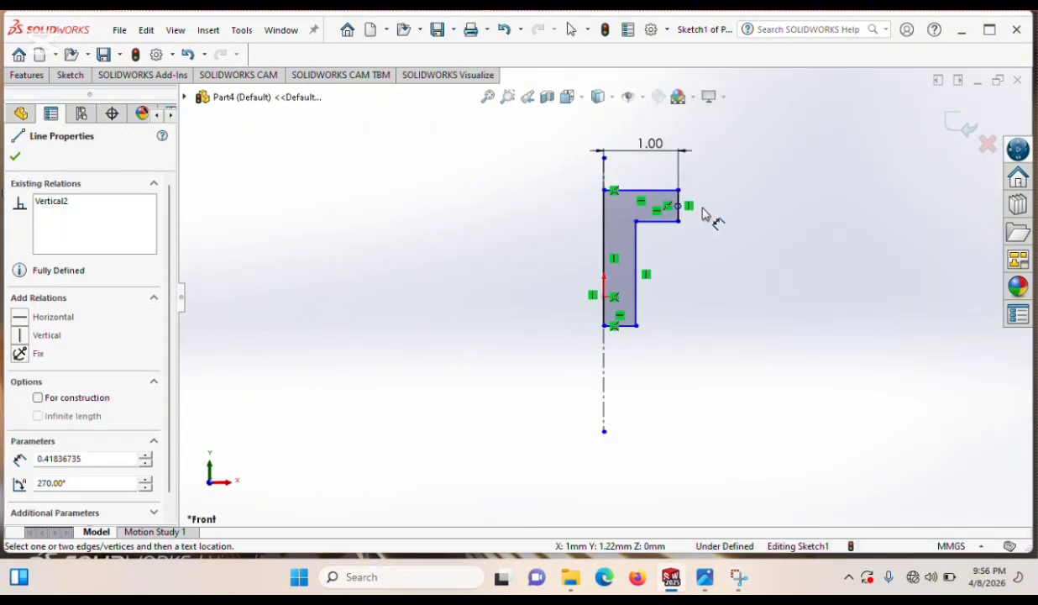
pyautogui.click(682, 205)
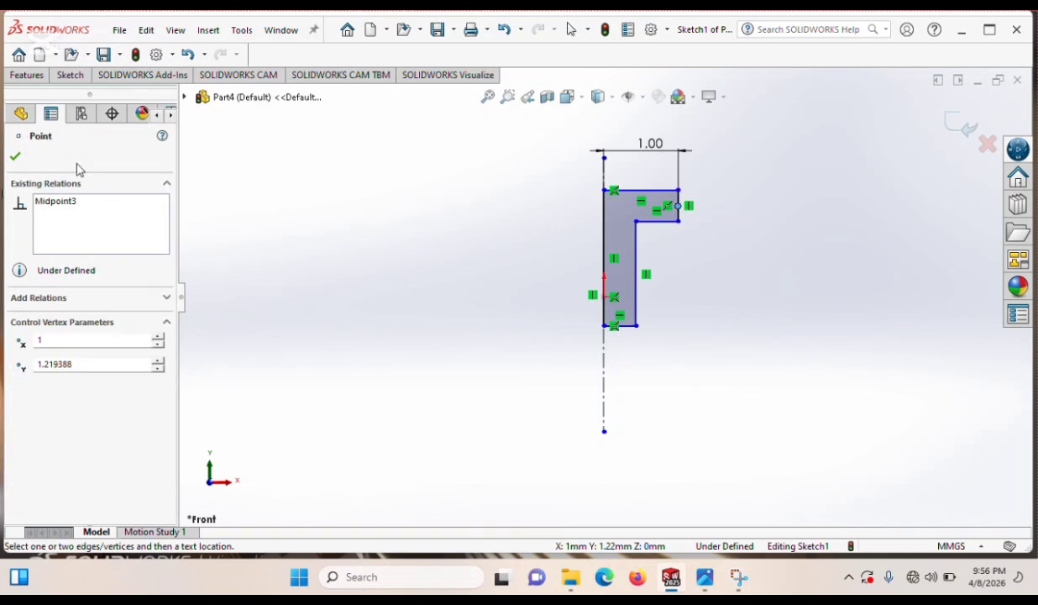
pyautogui.click(16, 157)
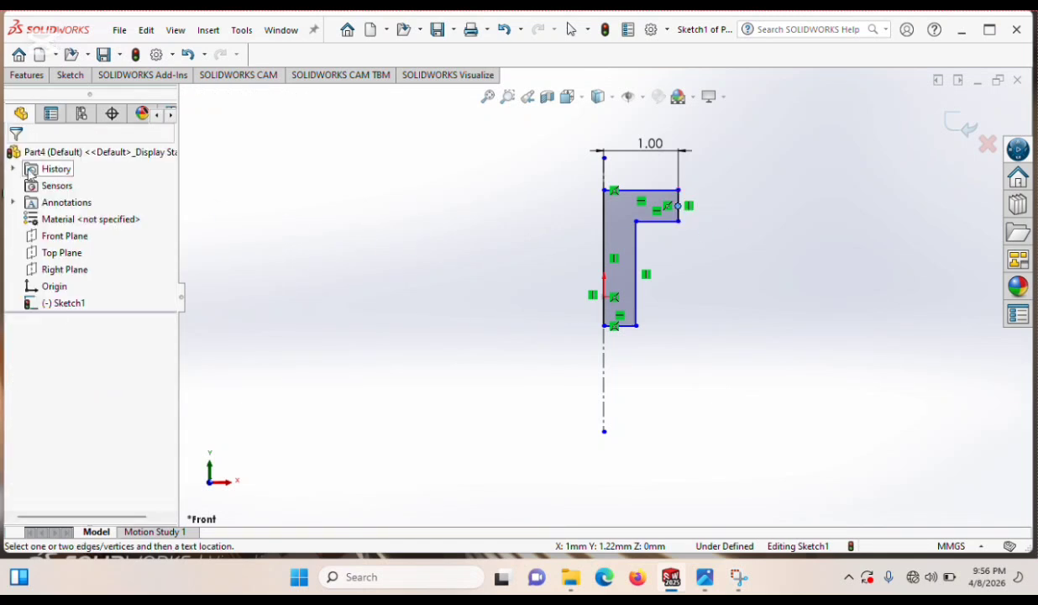
pyautogui.click(681, 205)
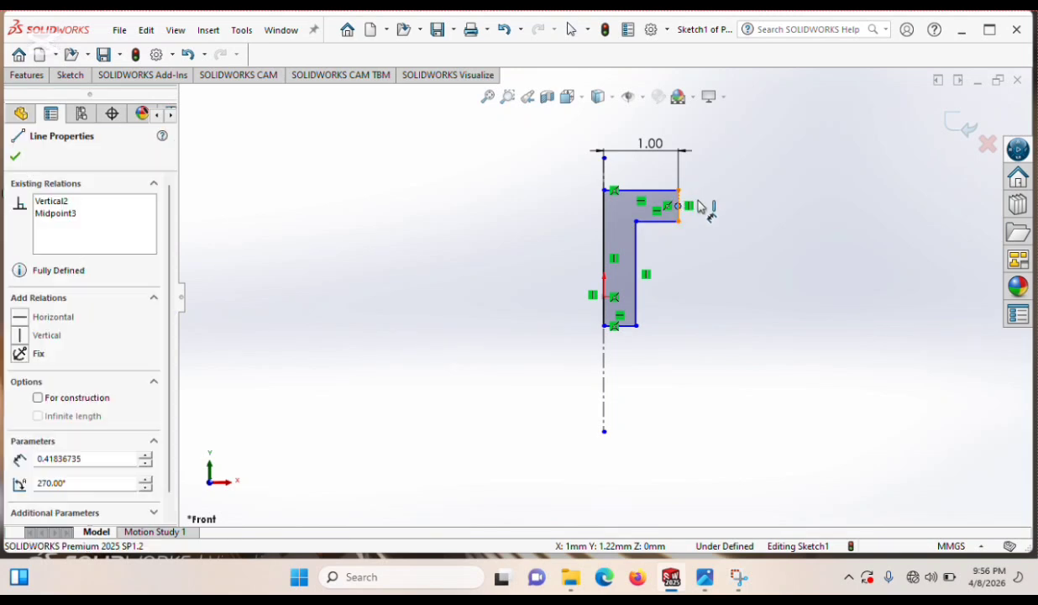
pyautogui.click(679, 205)
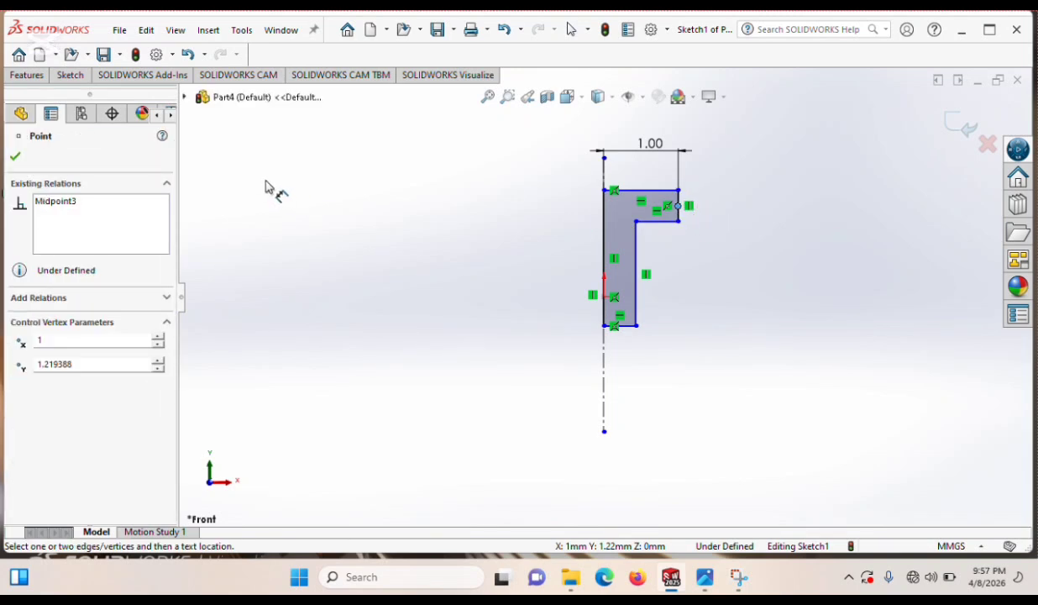
pyautogui.click(16, 155)
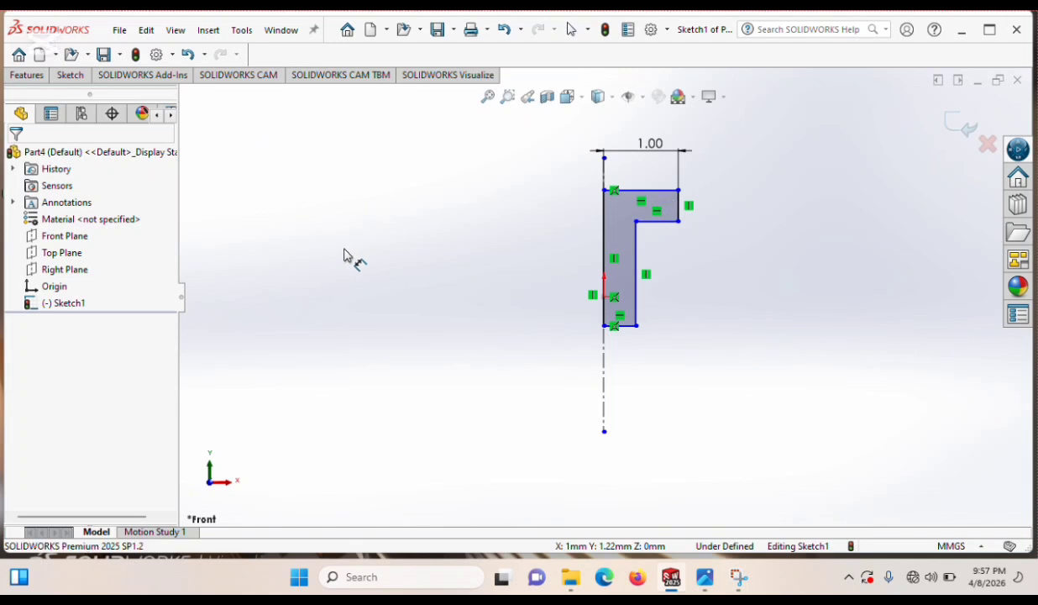
pyautogui.press('Escape')
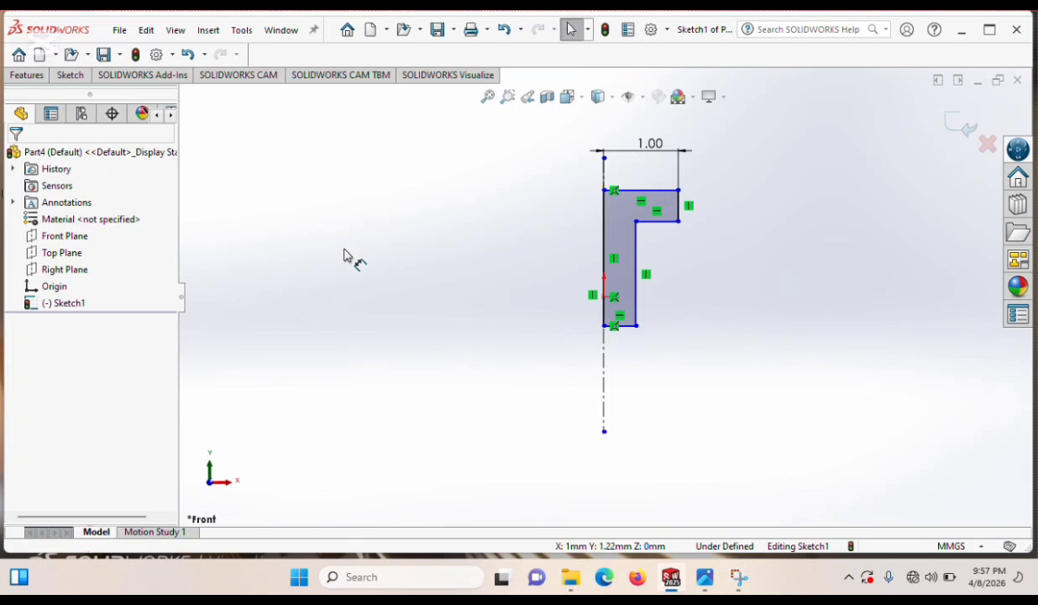
# Dimension the head's outer vertical edge as 0.5 mm with Smart Dimension.
pyautogui.click(70, 74)
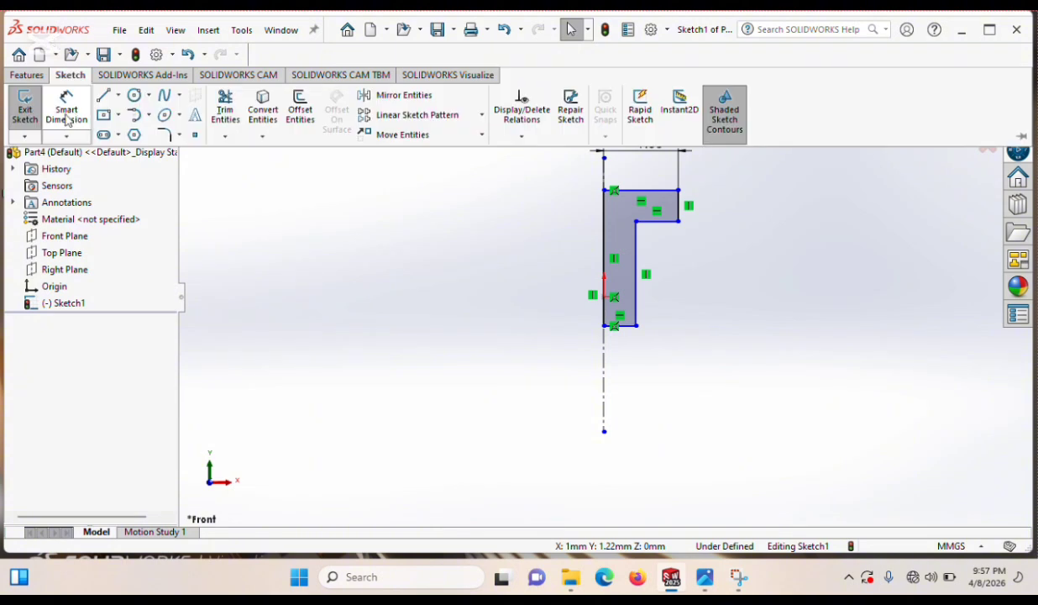
pyautogui.click(678, 208)
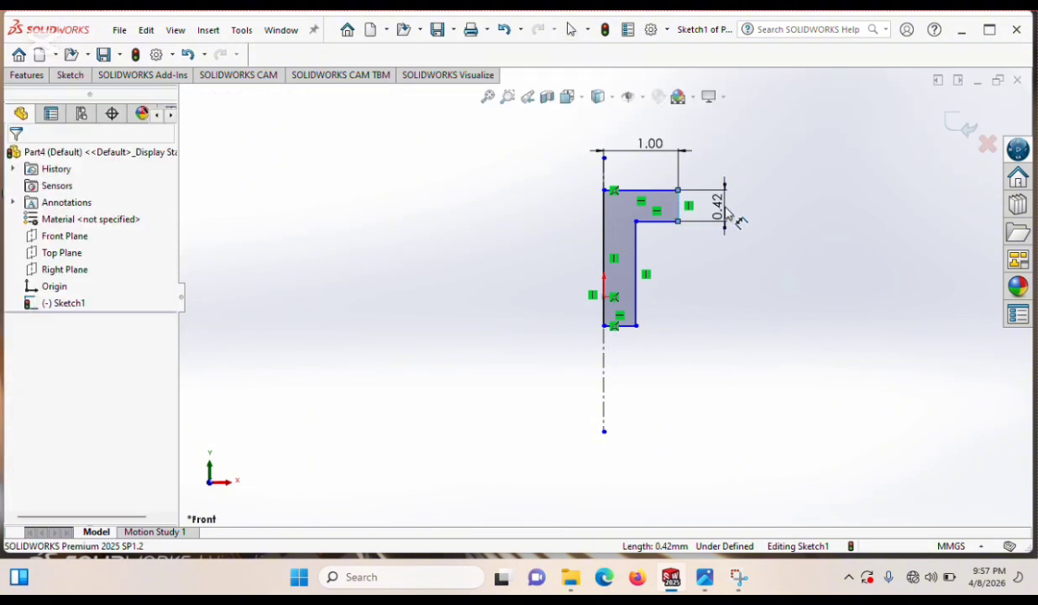
pyautogui.click(725, 211)
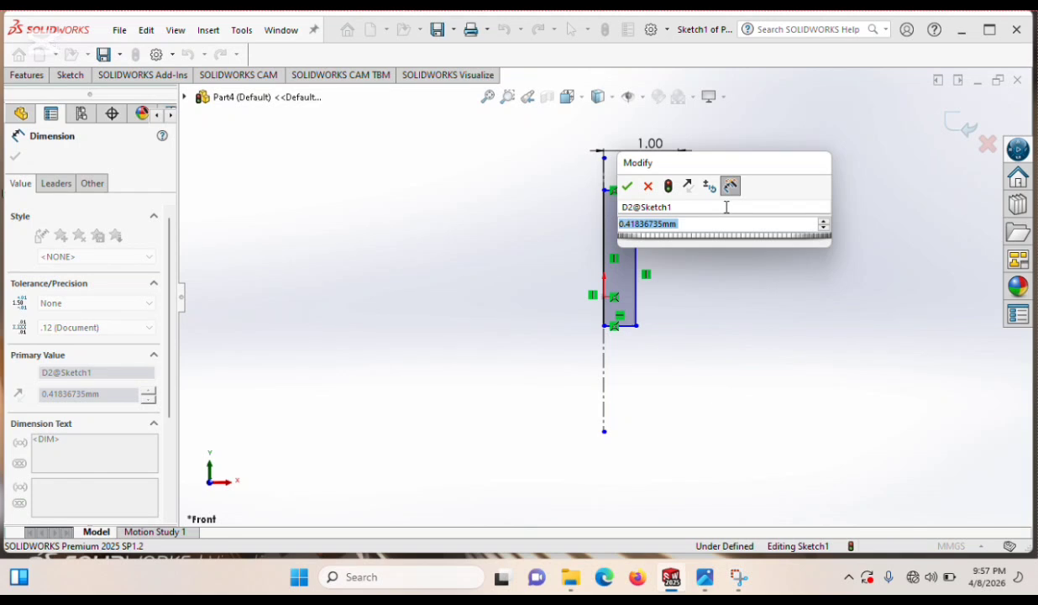
pyautogui.write('.5')
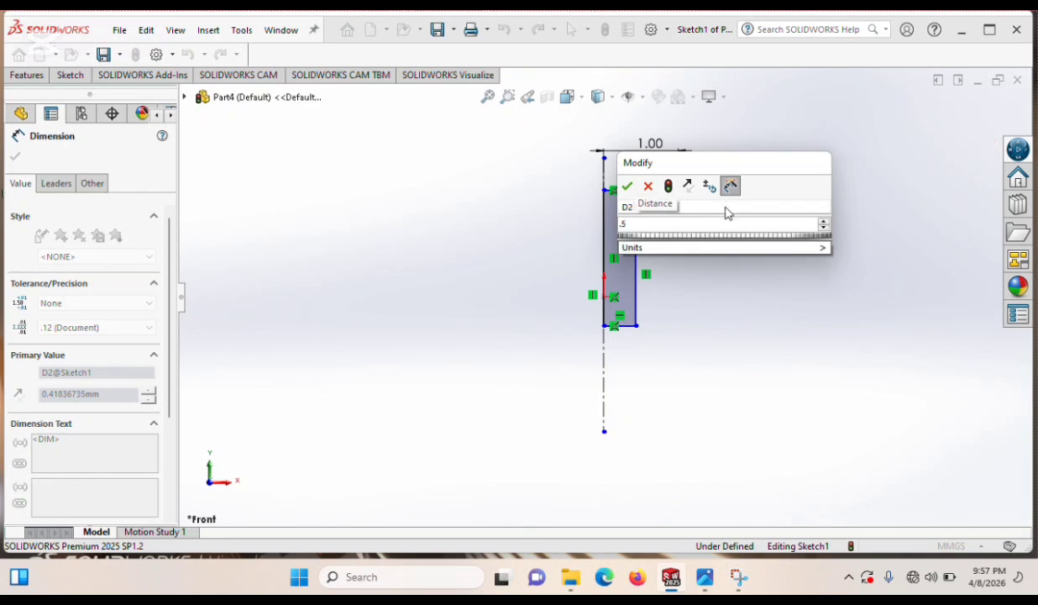
pyautogui.press('Return')
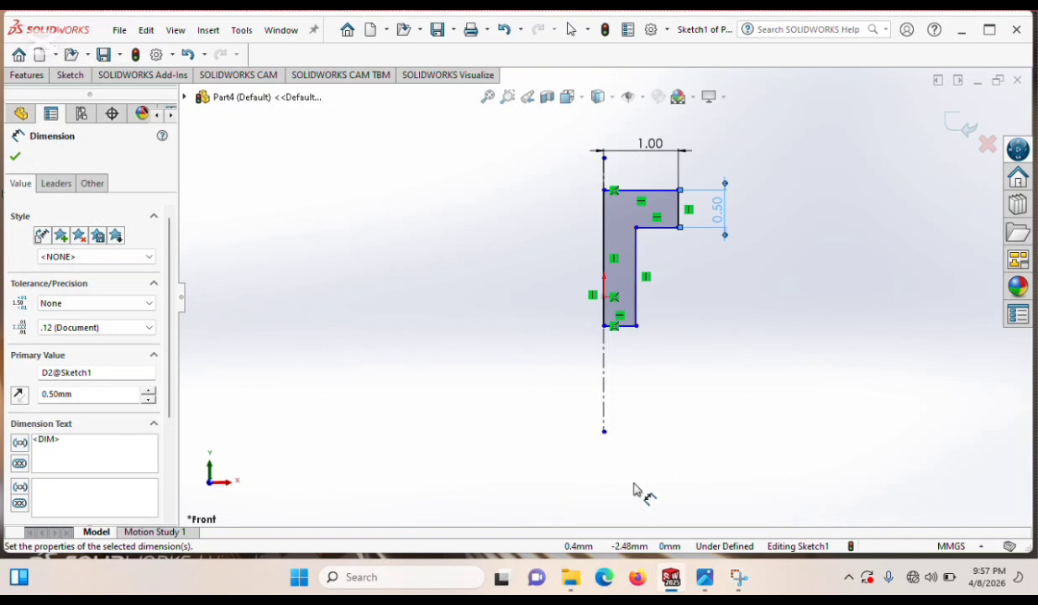
# Check the overall height in the reference drawing and dimension the shank's outer vertical edge below the head as 2.5 mm.
pyautogui.click(702, 578)
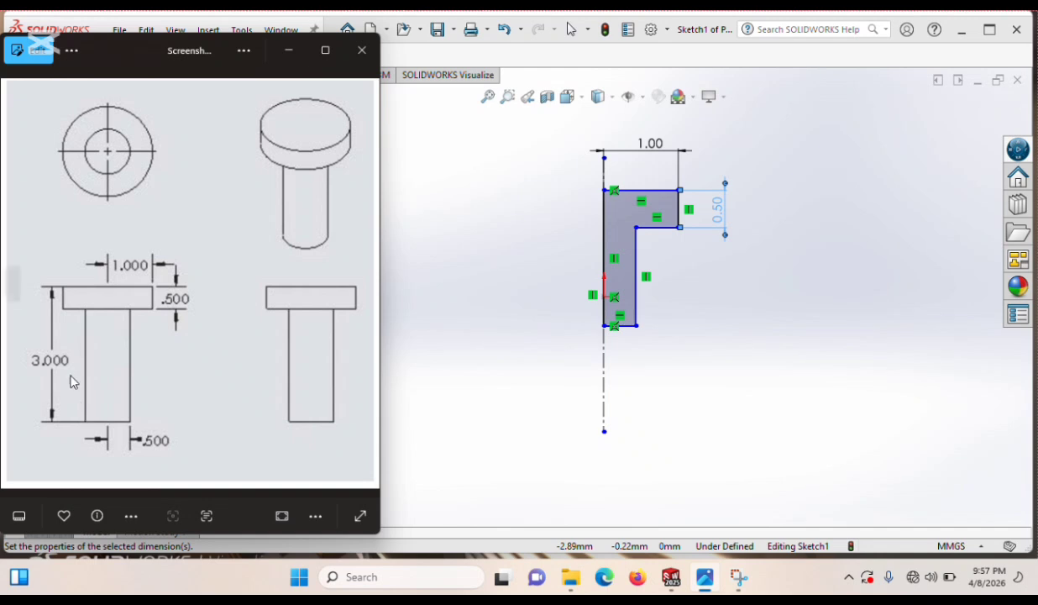
pyautogui.click(288, 50)
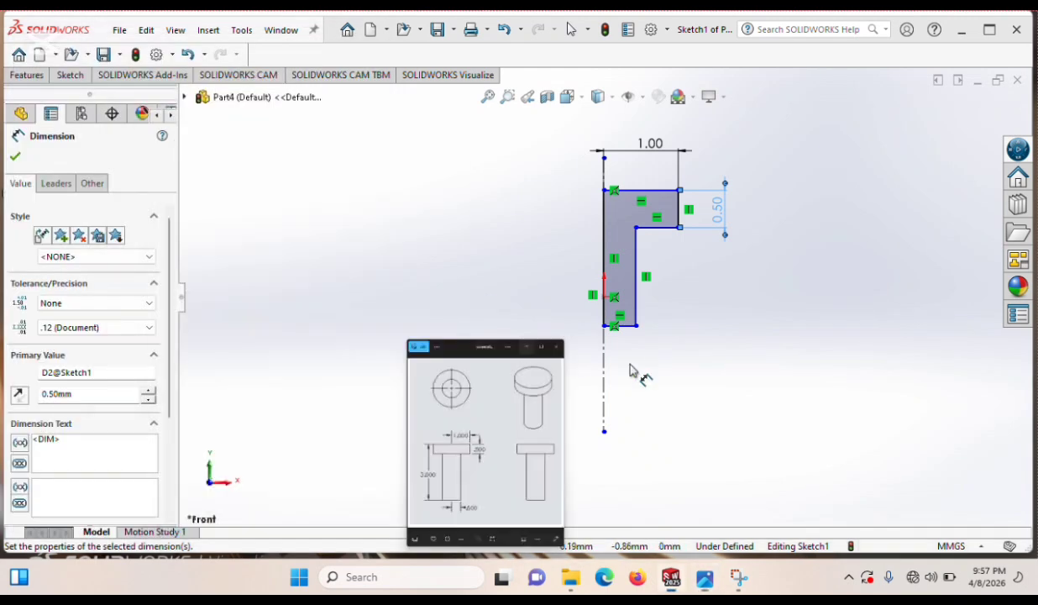
pyautogui.click(635, 262)
pyautogui.click(689, 281)
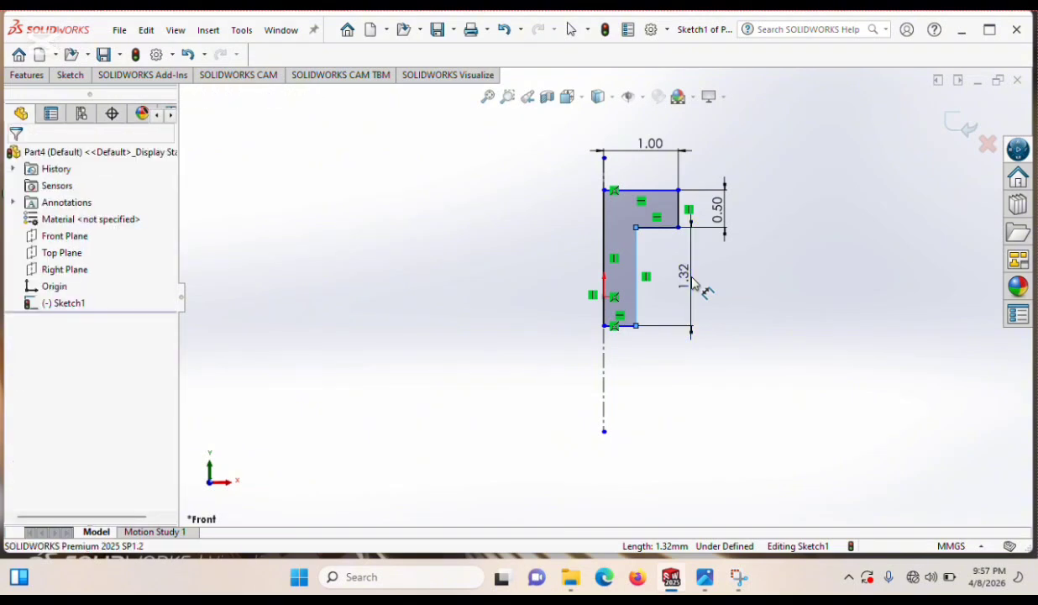
pyautogui.write('2')
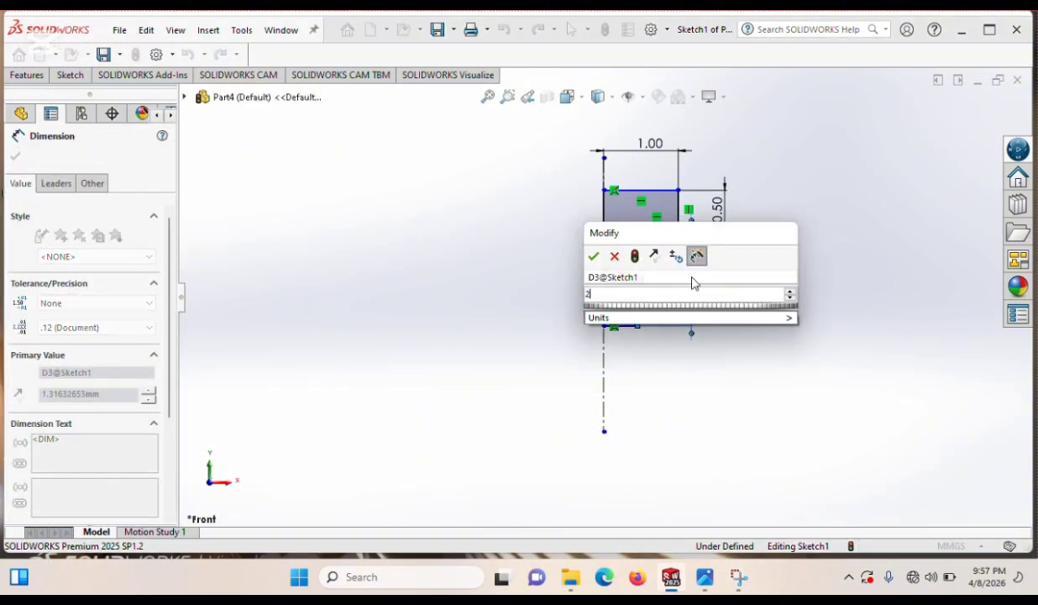
pyautogui.write('.45')
pyautogui.press('BackSpace')
pyautogui.press('BackSpace')
pyautogui.press('BackSpace')
pyautogui.press('BackSpace')
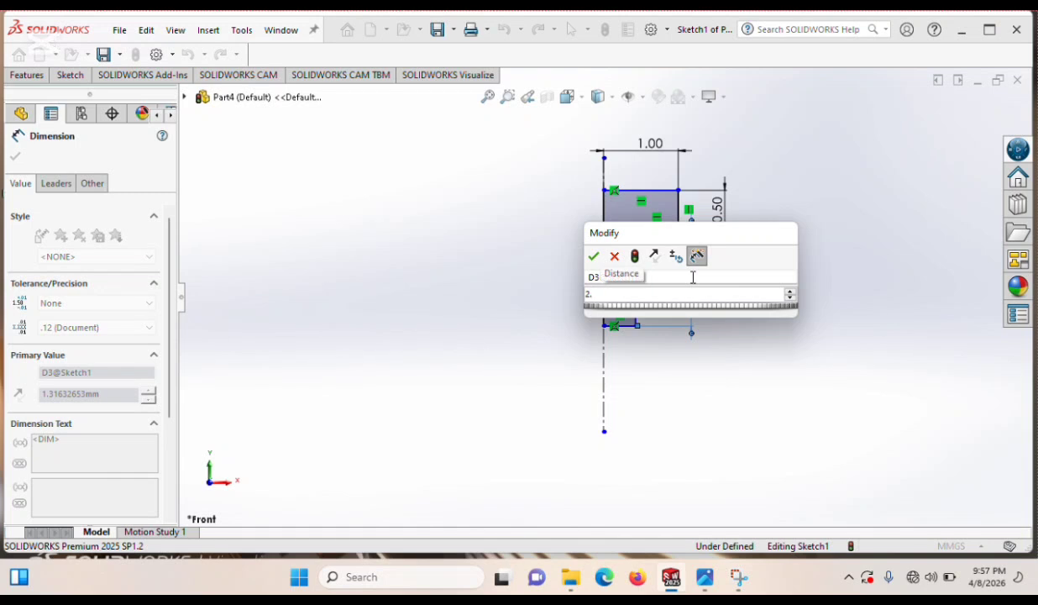
pyautogui.write('2.5')
pyautogui.press('Return')
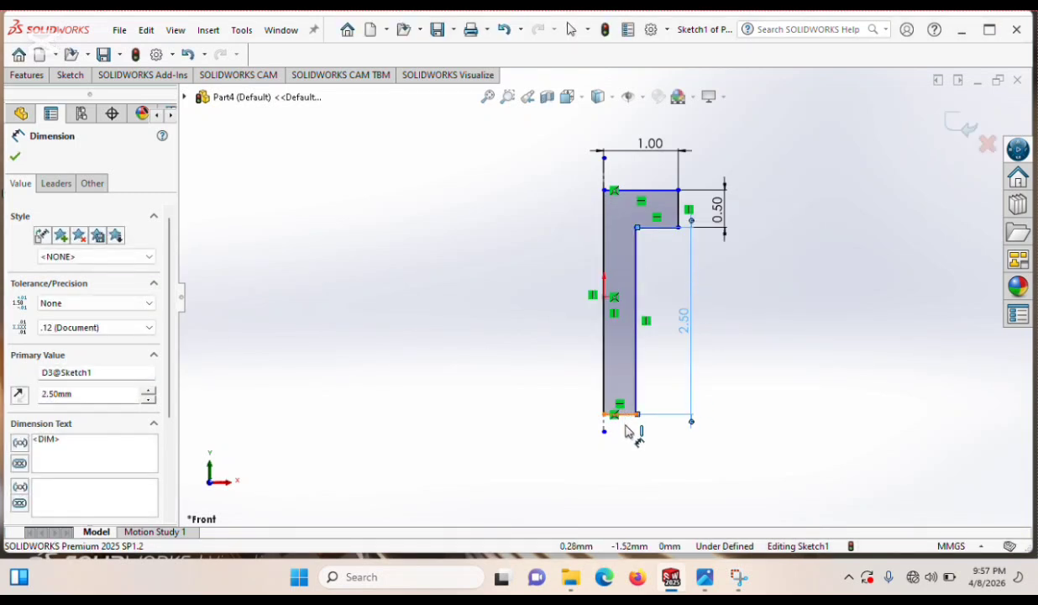
# Dimension the shank's bottom edge as 0.5 mm and finish dimensioning.
pyautogui.click(622, 415)
pyautogui.click(622, 460)
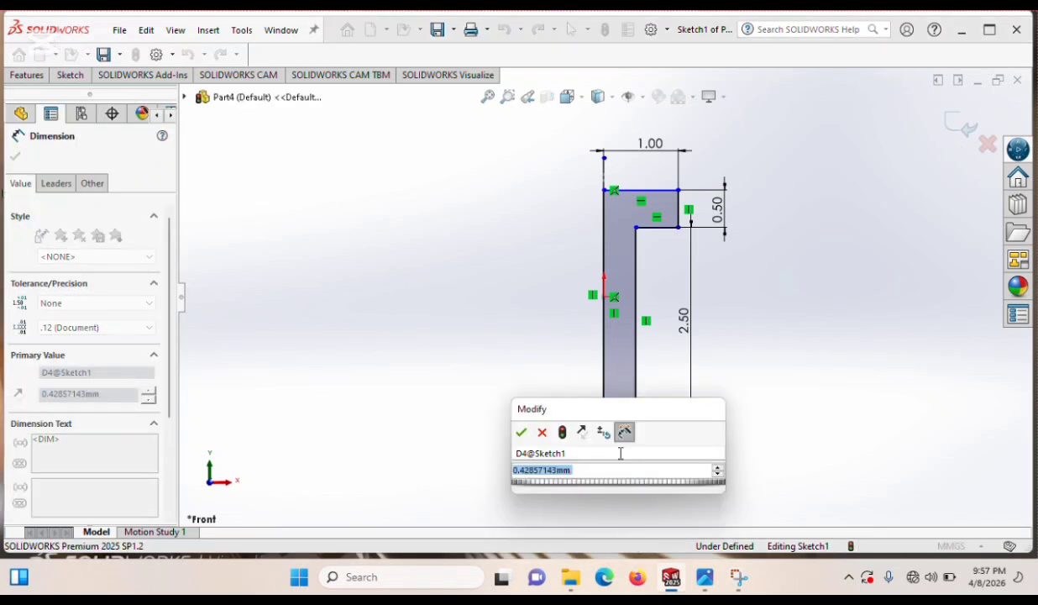
pyautogui.write('.5')
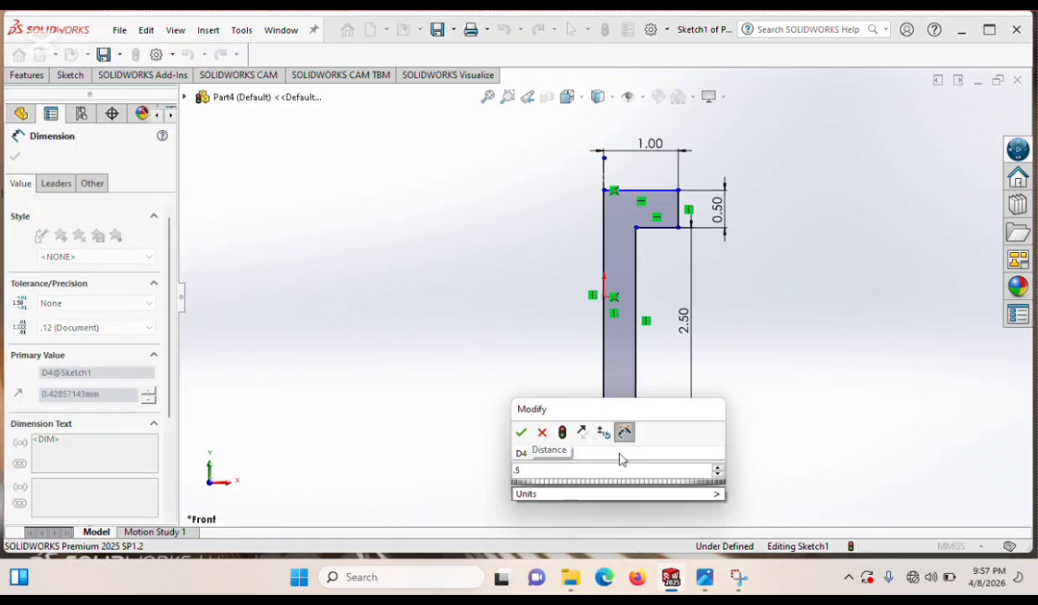
pyautogui.press('Return')
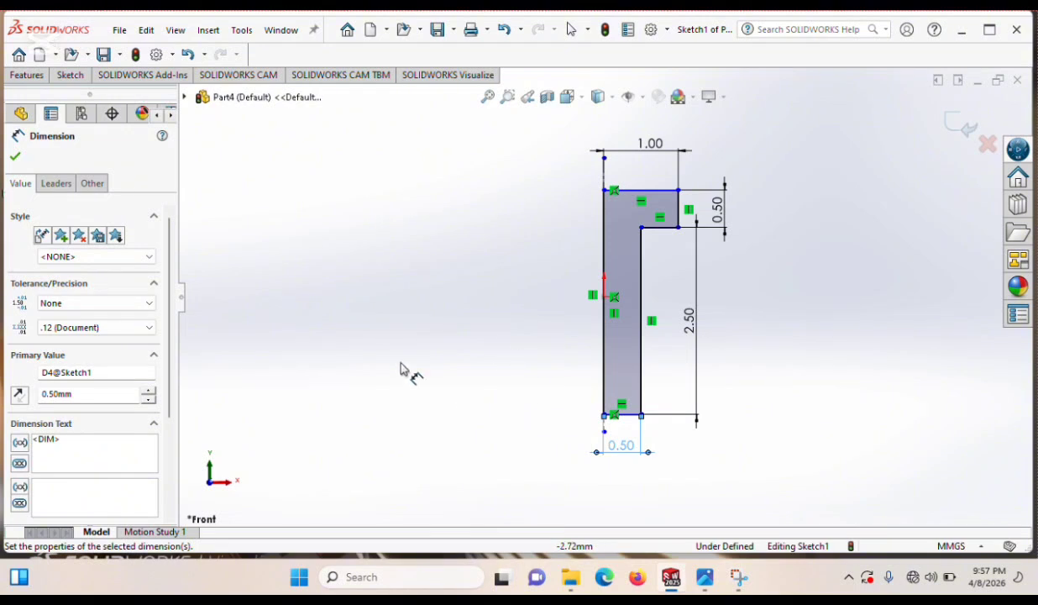
pyautogui.click(15, 156)
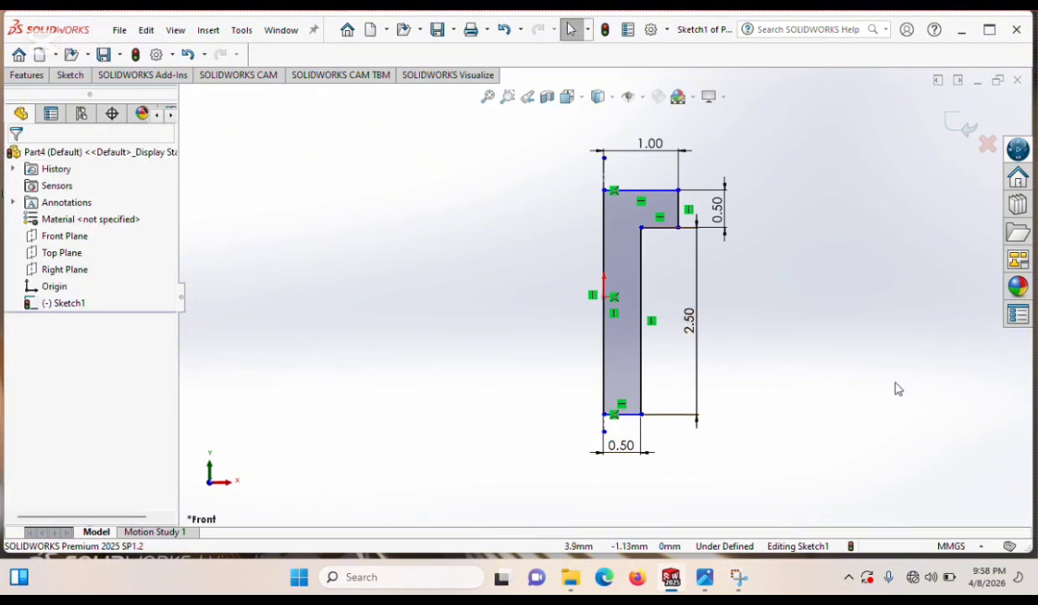
# Revolve the stepped half-profile 360° into a solid, using its closing line along the centerline as the axis.
pyautogui.click(39, 76)
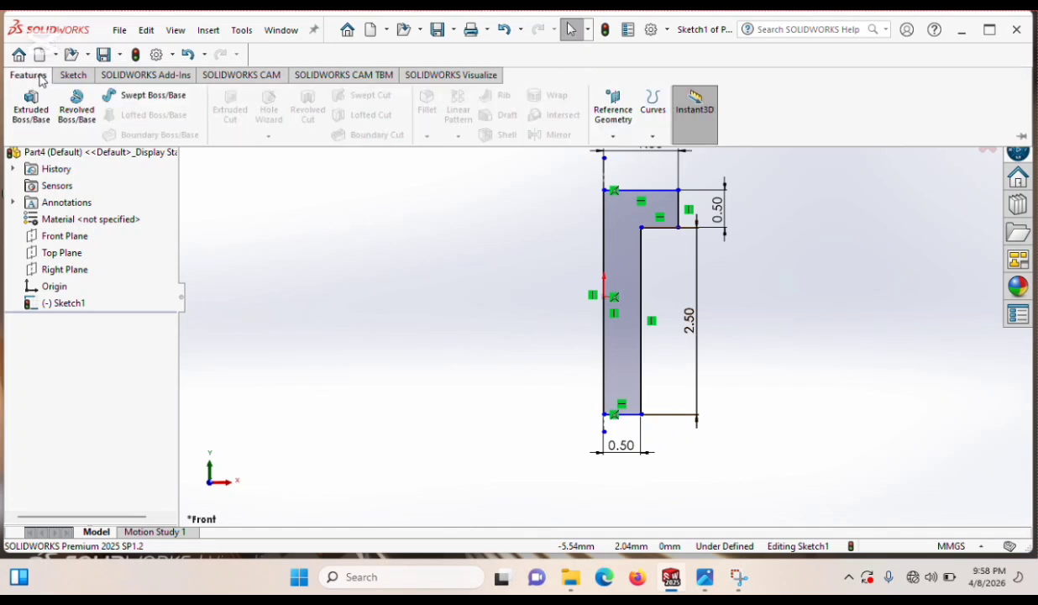
pyautogui.click(78, 117)
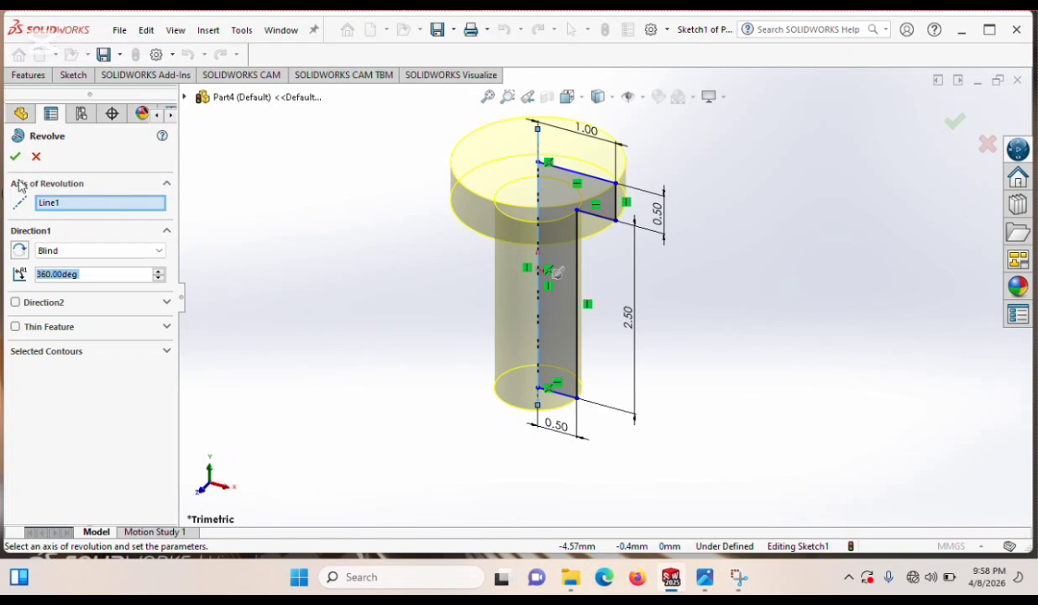
pyautogui.click(70, 204)
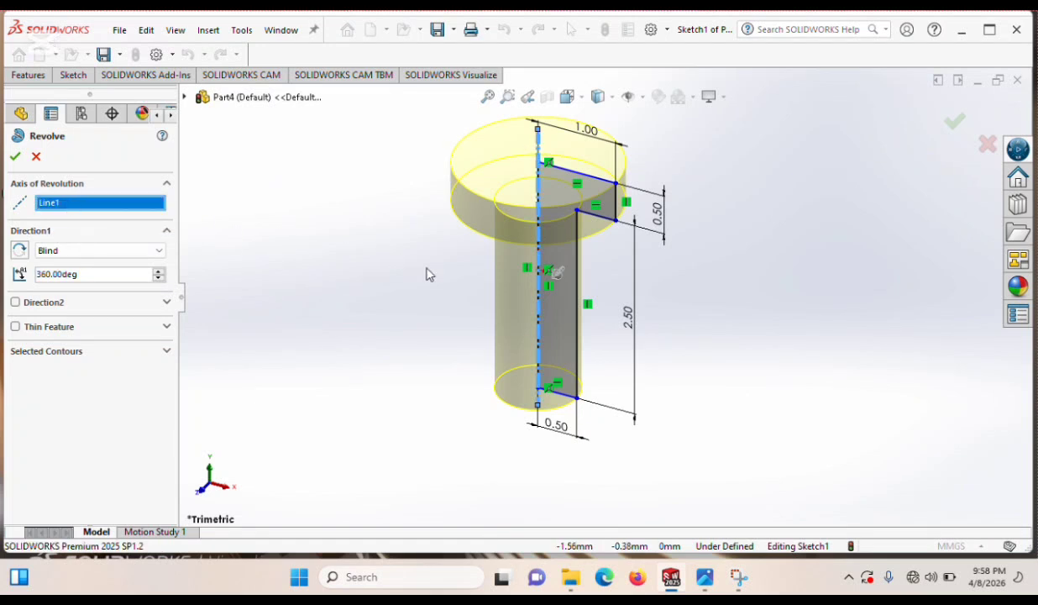
pyautogui.click(617, 210)
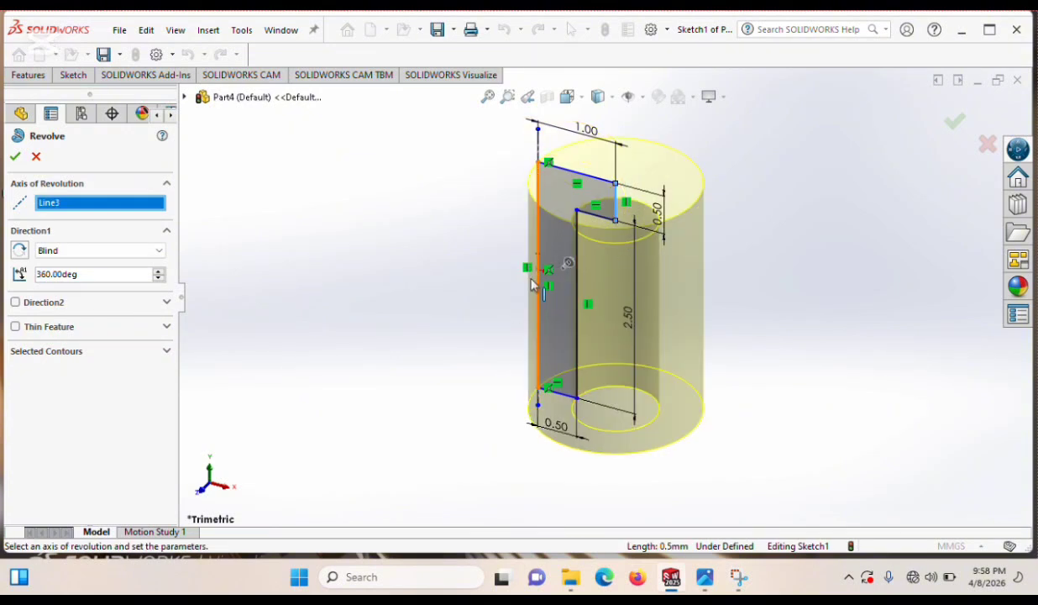
pyautogui.click(538, 184)
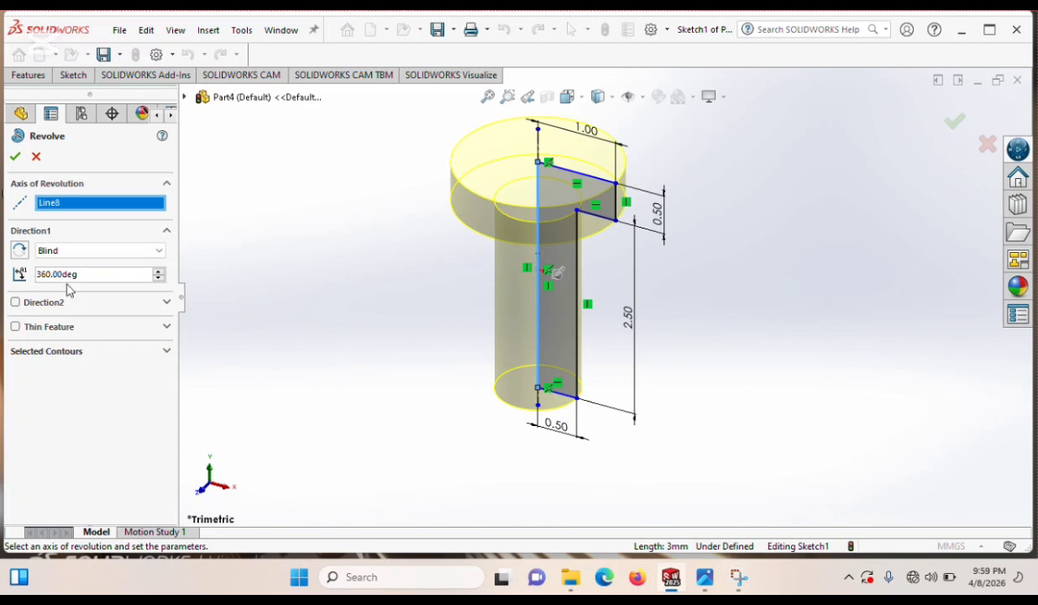
pyautogui.click(15, 157)
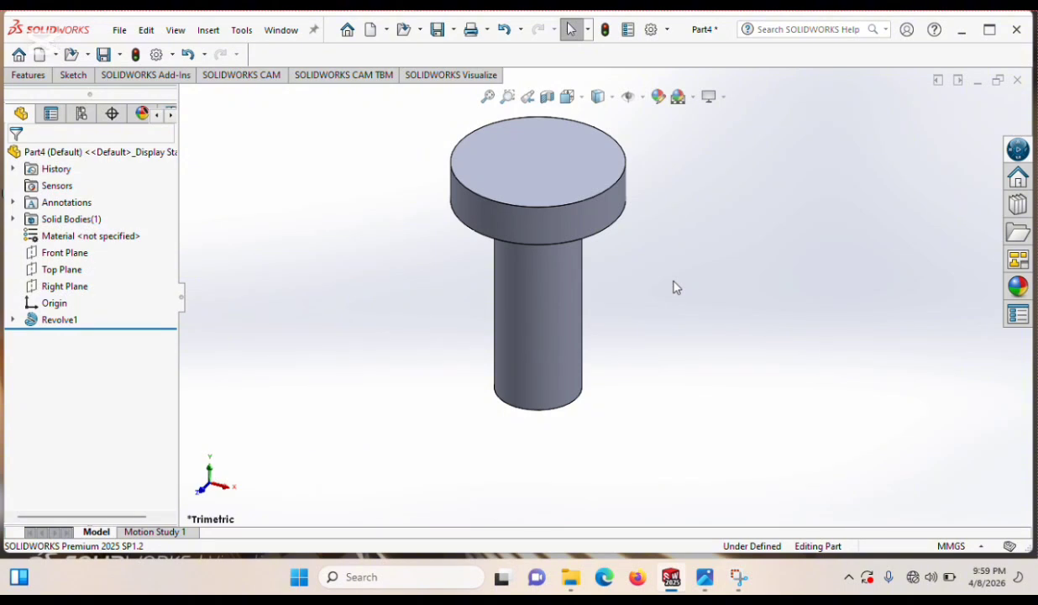
# Examine the revolved pin from another side and compare it with the reference drawing.
pyautogui.moveTo(679, 283); pyautogui.dragTo(408, 269, button='middle')
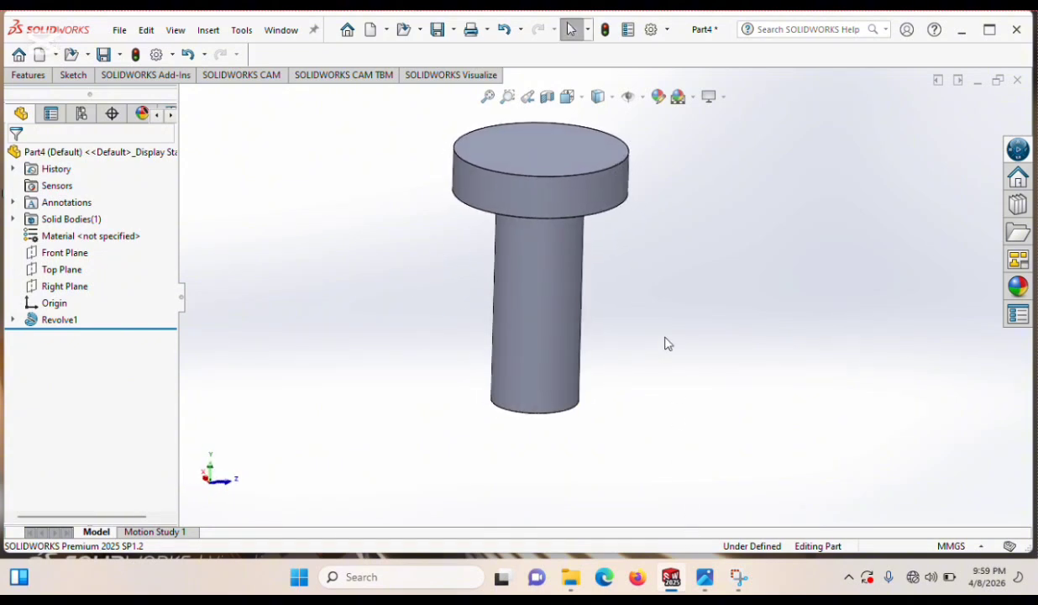
pyautogui.click(705, 579)
pyautogui.click(706, 580)
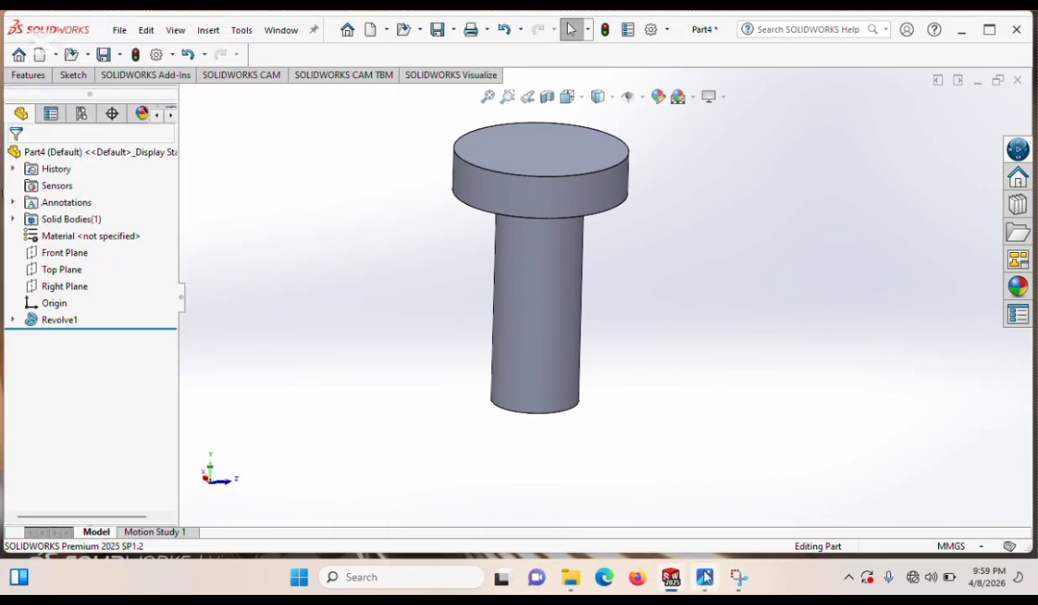
pyautogui.click(707, 577)
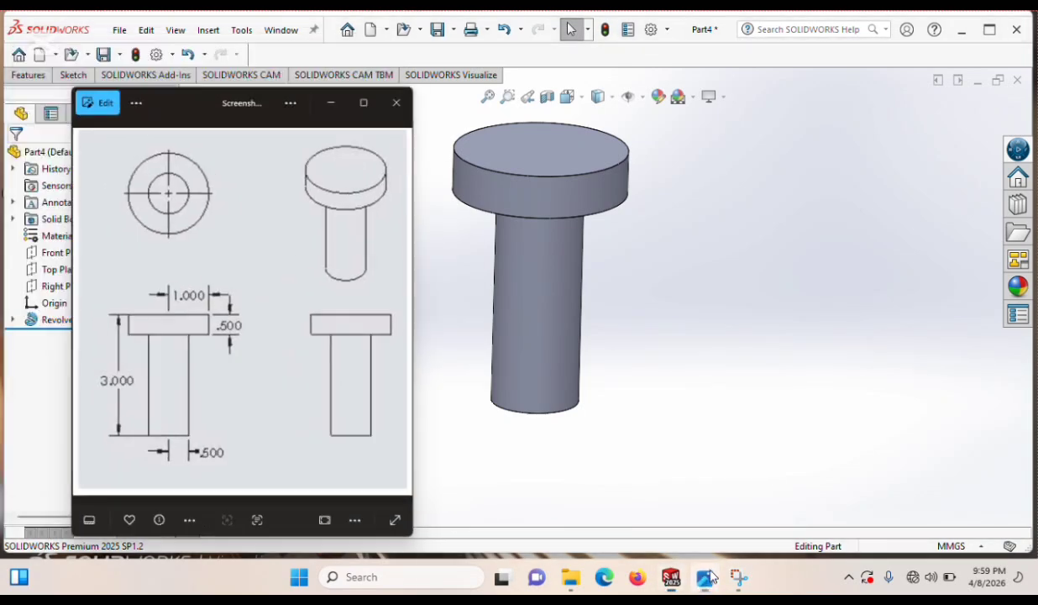
pyautogui.click(706, 577)
# Minimize the modeling window and open one of the reference screenshots on the desktop.
pyautogui.click(962, 35)
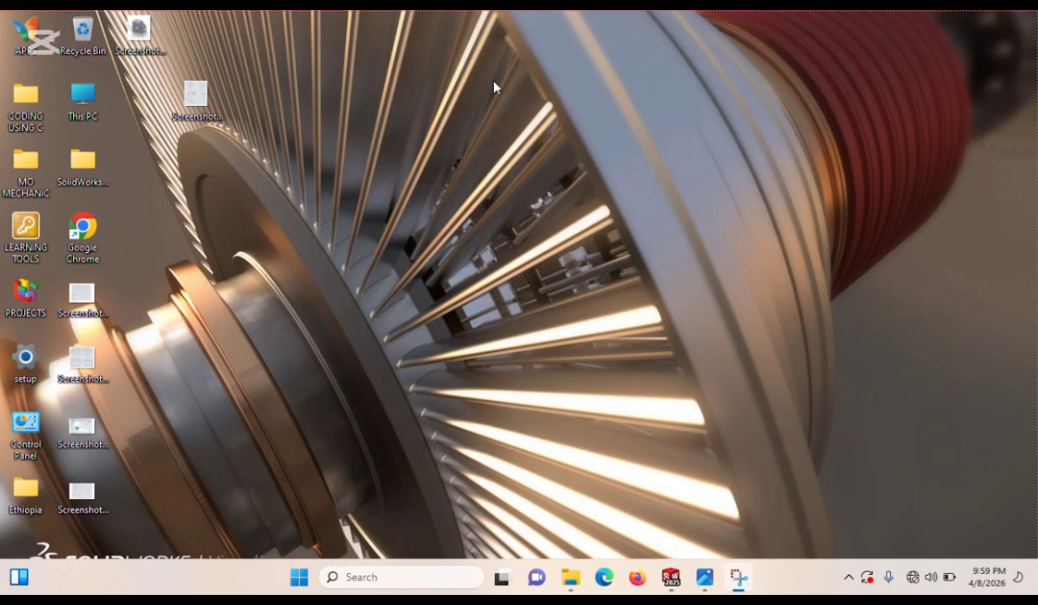
pyautogui.click(84, 302)
pyautogui.doubleClick(85, 303)
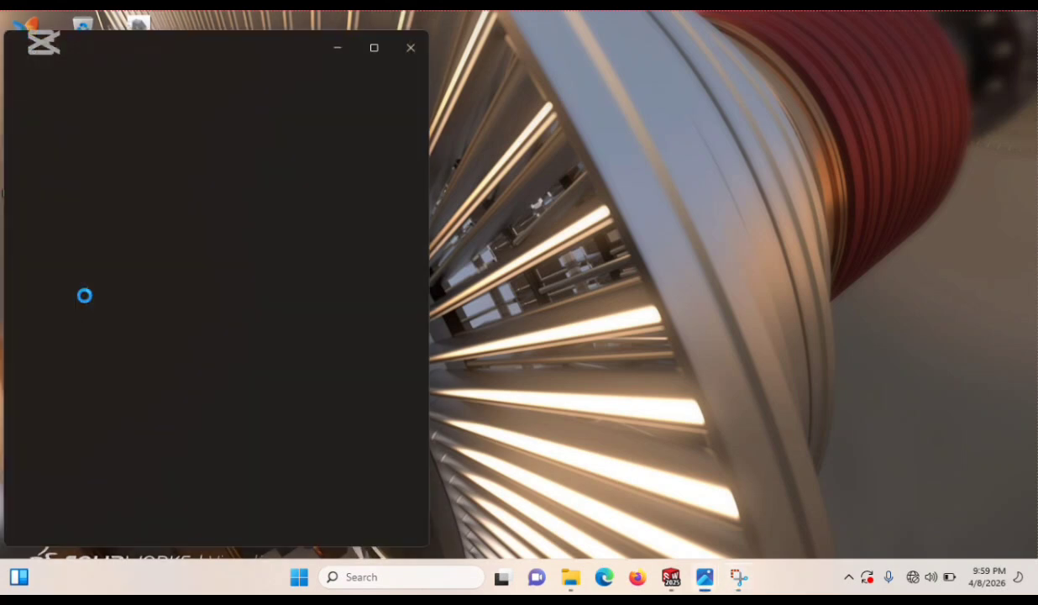